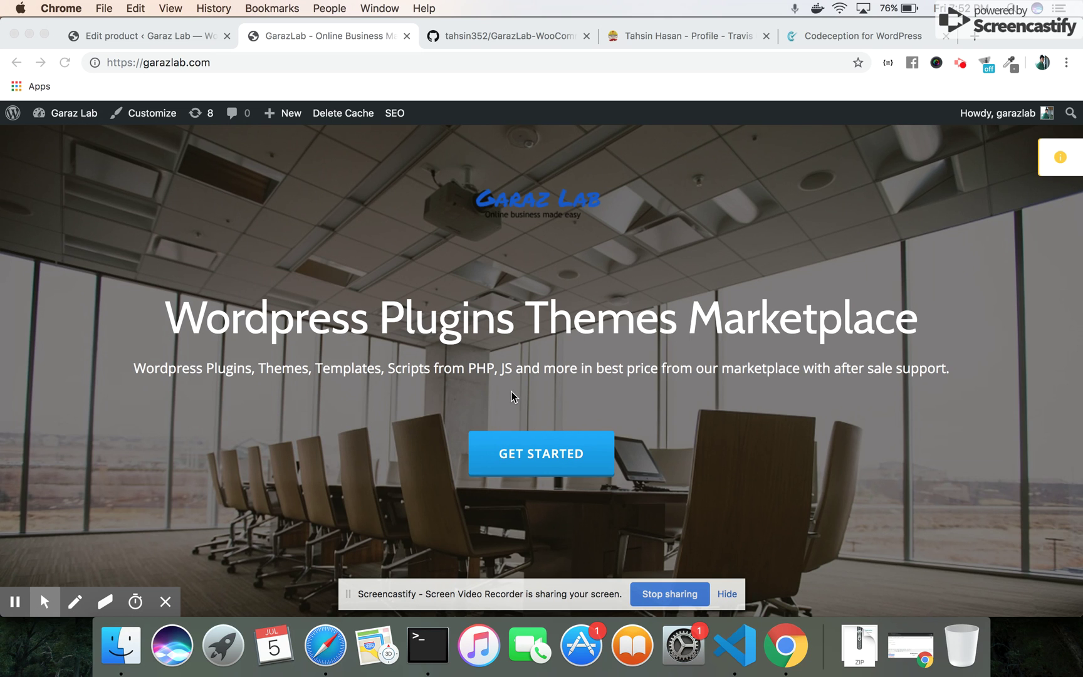
Open the Garaz Lab shop, scroll to the product grid and open WP Auto Build Deploy
{"action": "left_click", "coordinate": [549, 451]}
{"action": "left_click", "coordinate": [548, 452]}
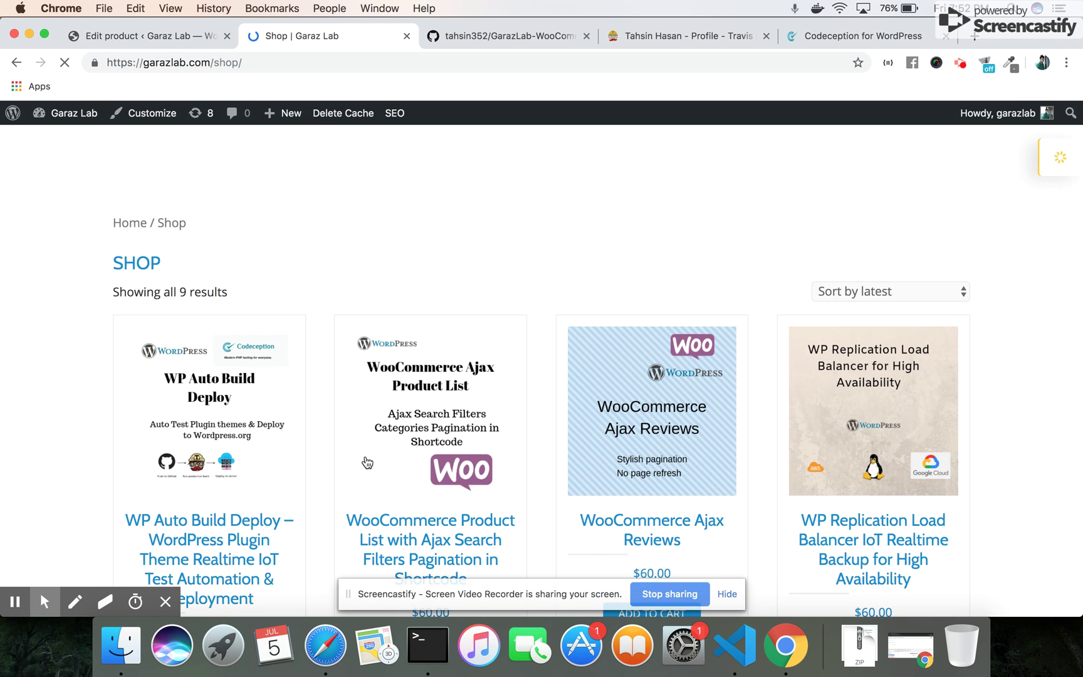
{"action": "scroll", "coordinate": [308, 387], "scroll_direction": "down", "scroll_amount": 2}
{"action": "scroll", "coordinate": [308, 388], "scroll_direction": "down", "scroll_amount": 1}
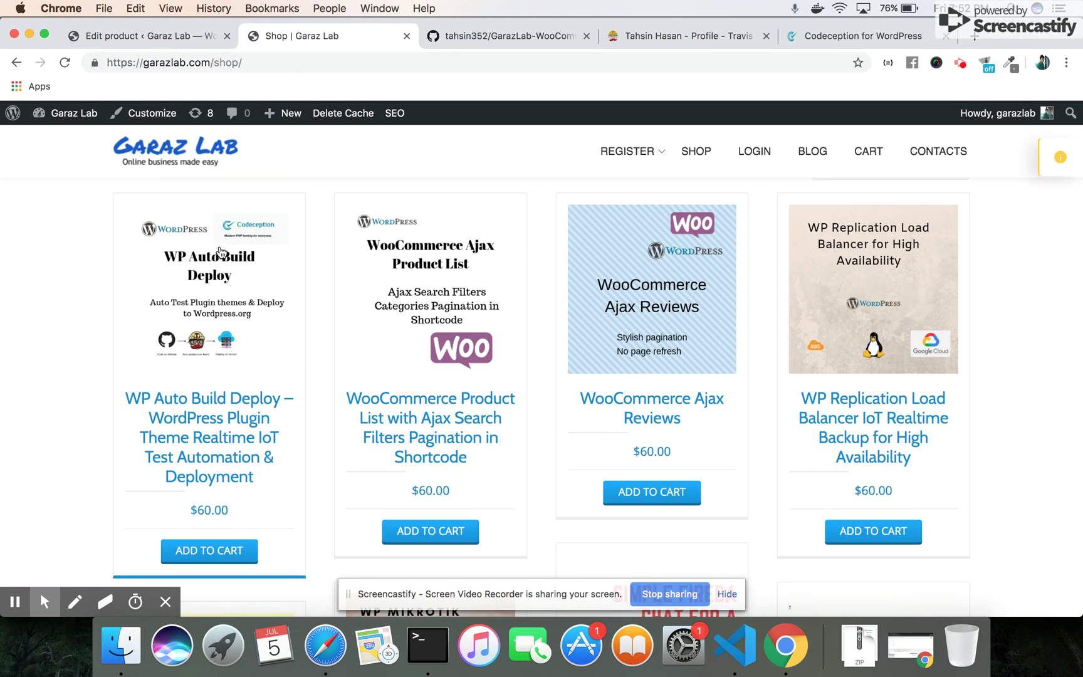
{"action": "left_click", "coordinate": [218, 438]}
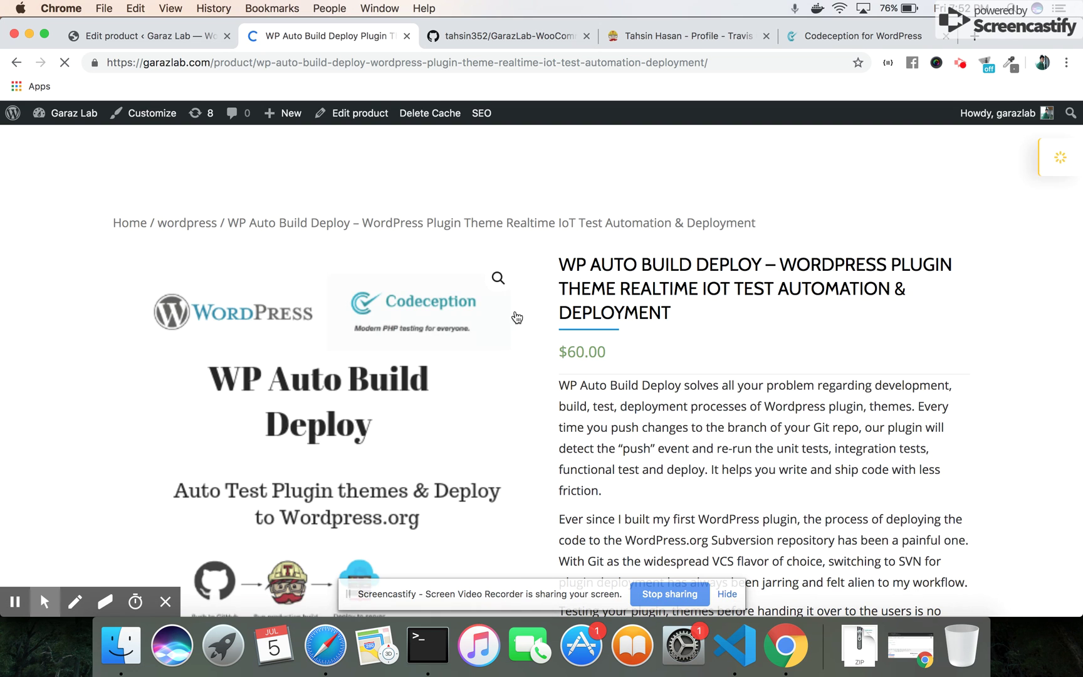
Read through the WP Auto Build Deploy description and feature list, then start a new tab
{"action": "scroll", "coordinate": [696, 338], "scroll_direction": "down", "scroll_amount": 3}
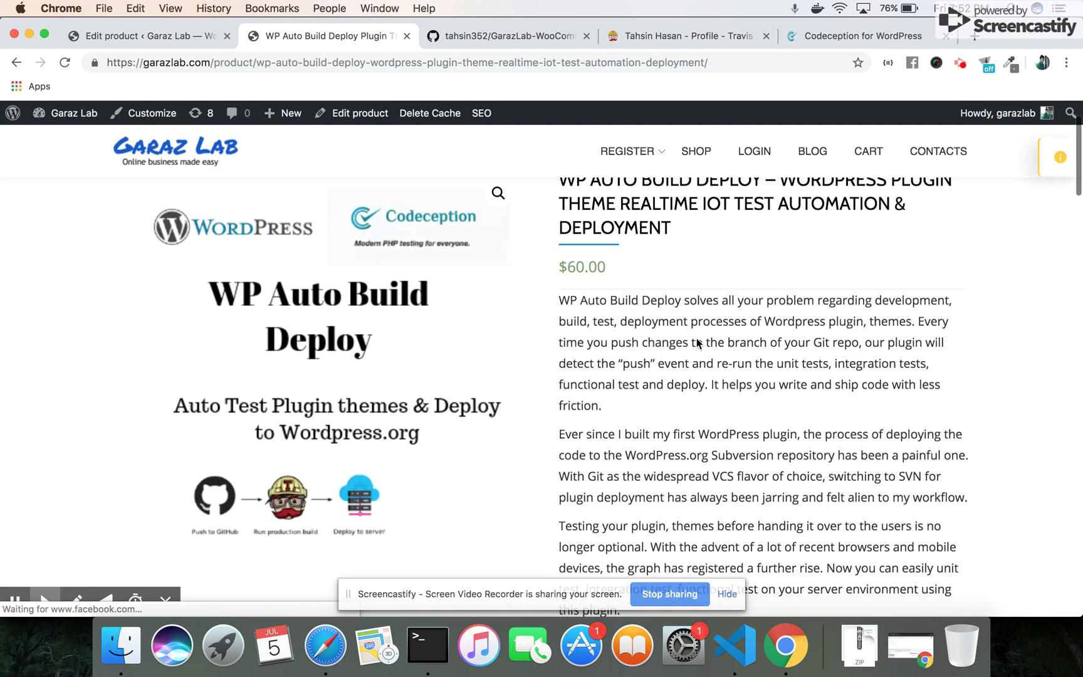
{"action": "scroll", "coordinate": [696, 338], "scroll_direction": "down", "scroll_amount": 7}
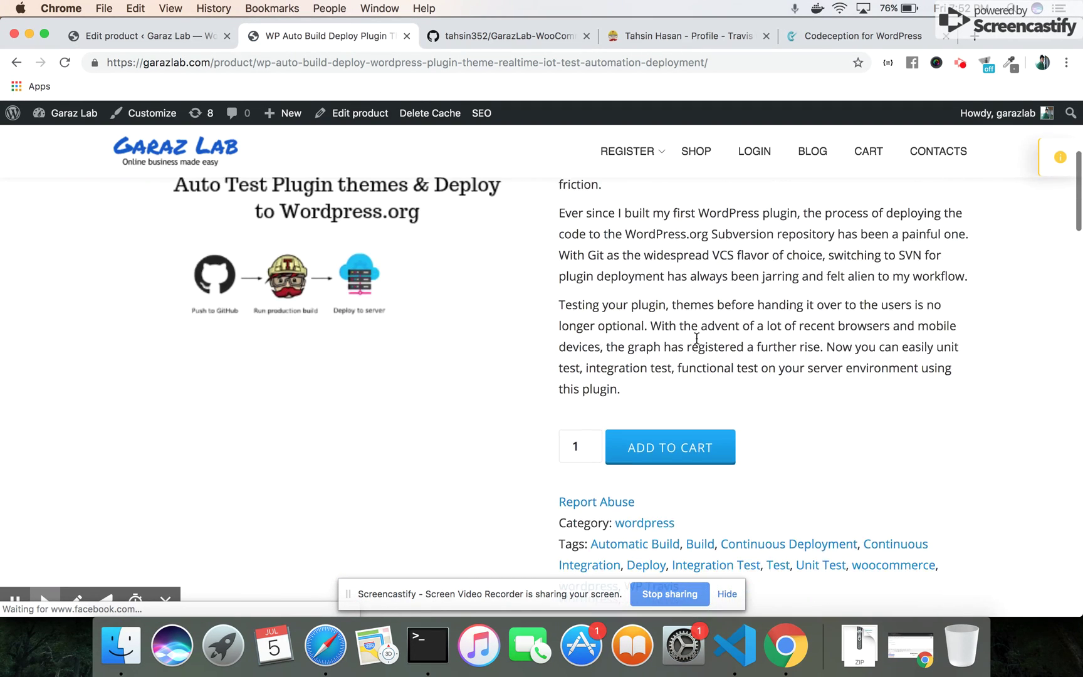
{"action": "scroll", "coordinate": [697, 338], "scroll_direction": "down", "scroll_amount": 1}
{"action": "scroll", "coordinate": [696, 338], "scroll_direction": "up", "scroll_amount": 2}
{"action": "scroll", "coordinate": [696, 338], "scroll_direction": "down", "scroll_amount": 6}
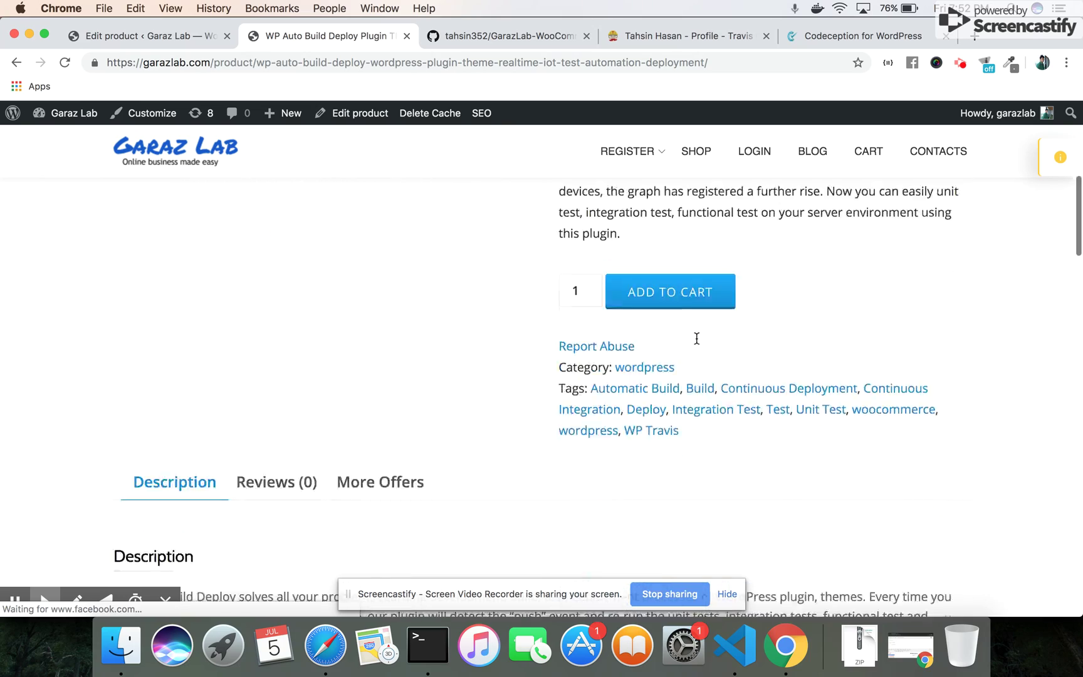
{"action": "scroll", "coordinate": [696, 338], "scroll_direction": "down", "scroll_amount": 12}
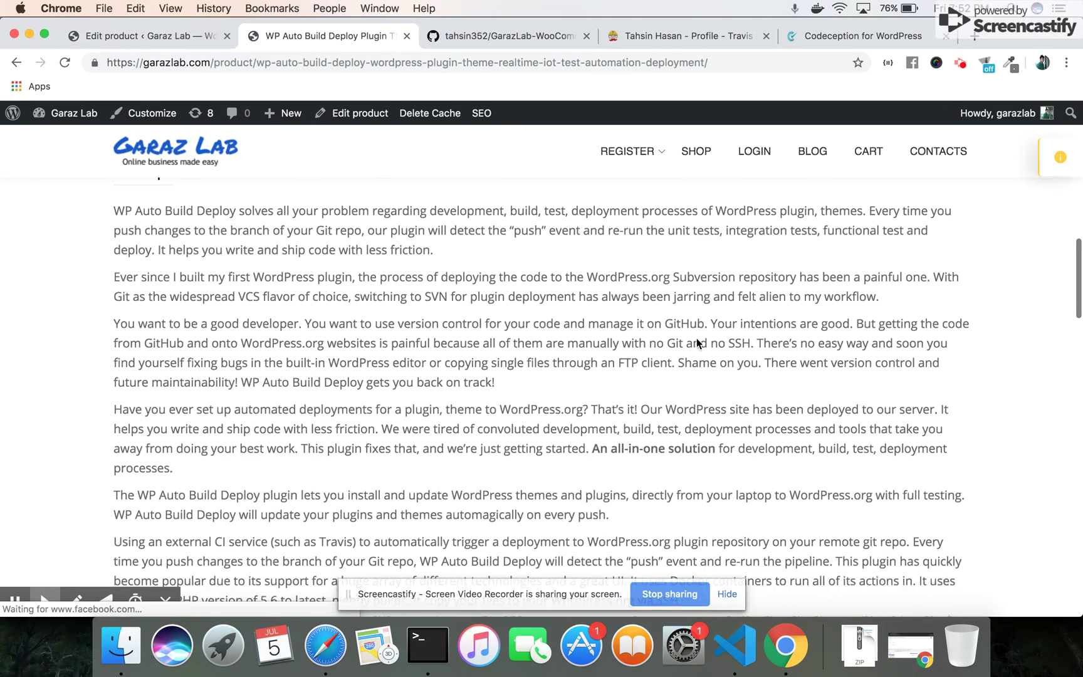
{"action": "scroll", "coordinate": [696, 341], "scroll_direction": "down", "scroll_amount": 8}
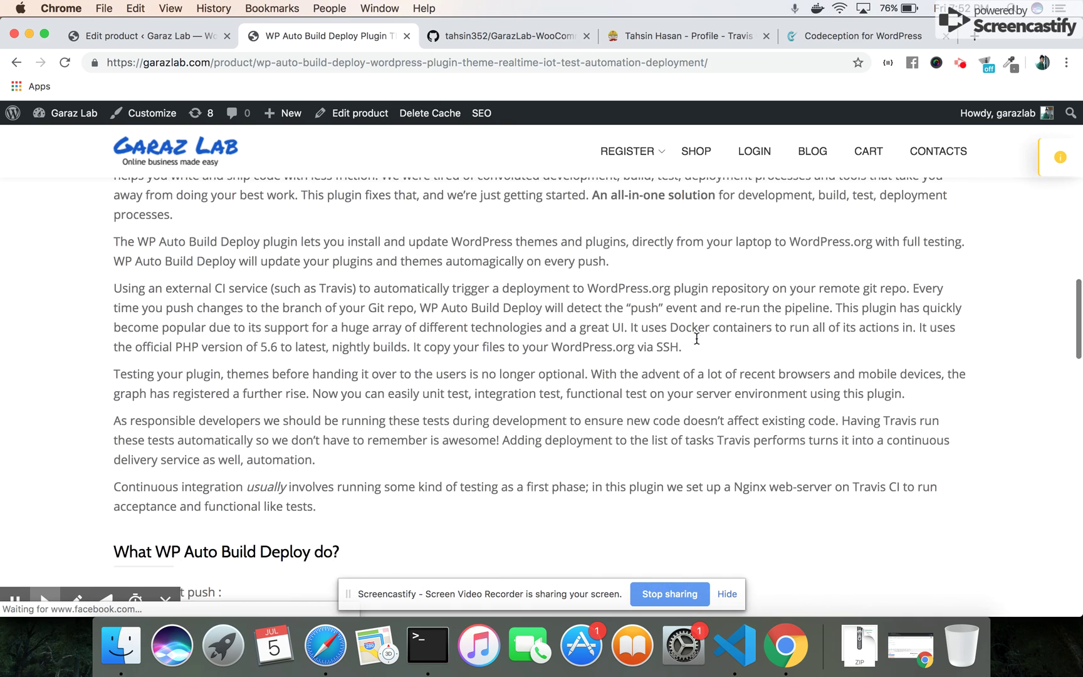
{"action": "scroll", "coordinate": [697, 339], "scroll_direction": "down", "scroll_amount": 6}
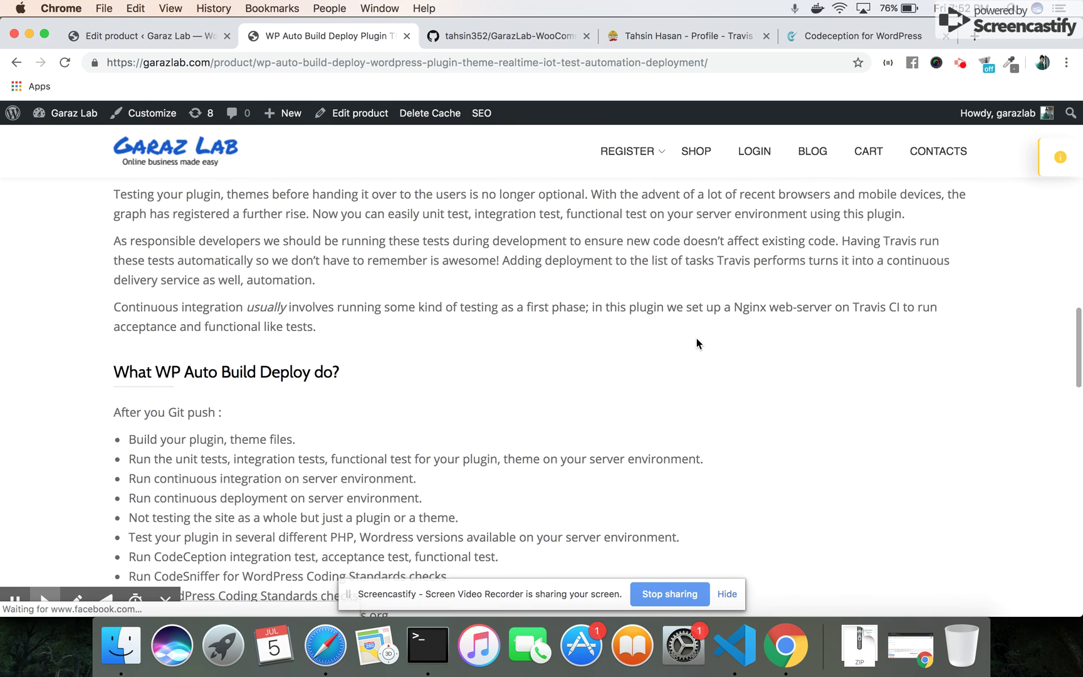
{"action": "scroll", "coordinate": [697, 343], "scroll_direction": "down", "scroll_amount": 3}
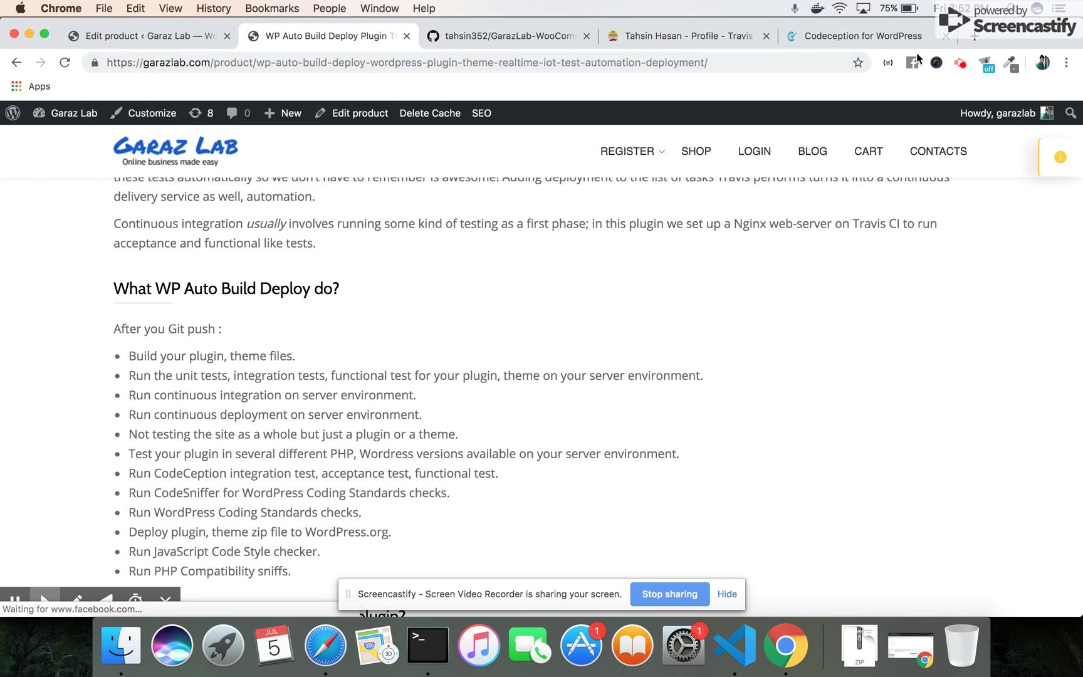
{"action": "left_click", "coordinate": [974, 41]}
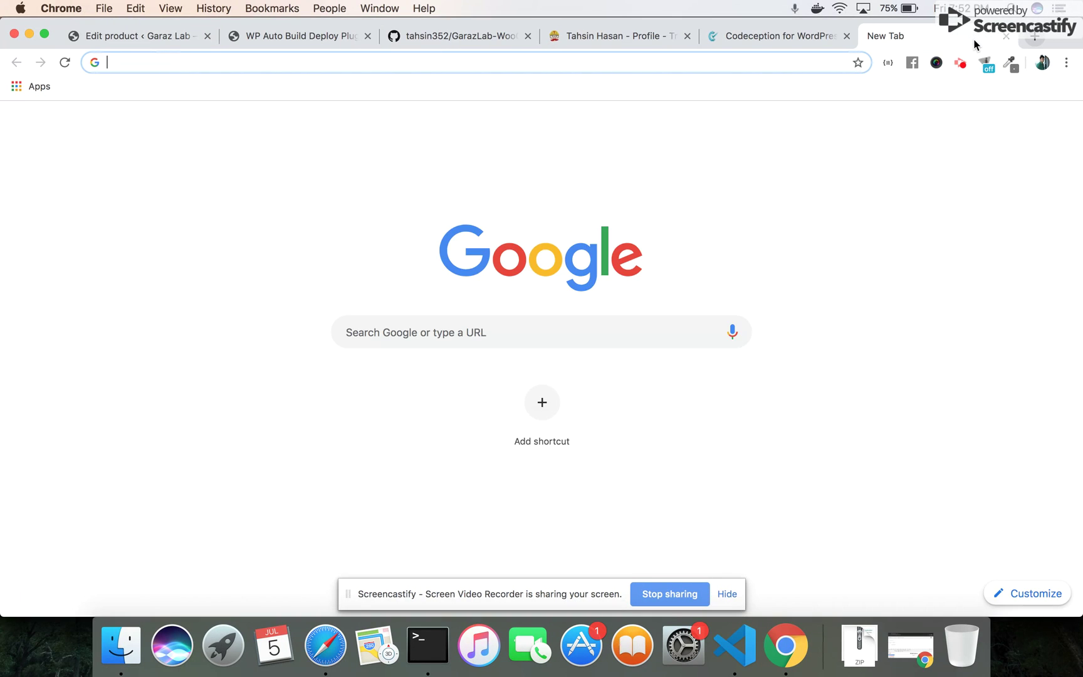
Visit wordpress.org and scroll its home page, then return to the product page tab
{"action": "type", "text": "word"}
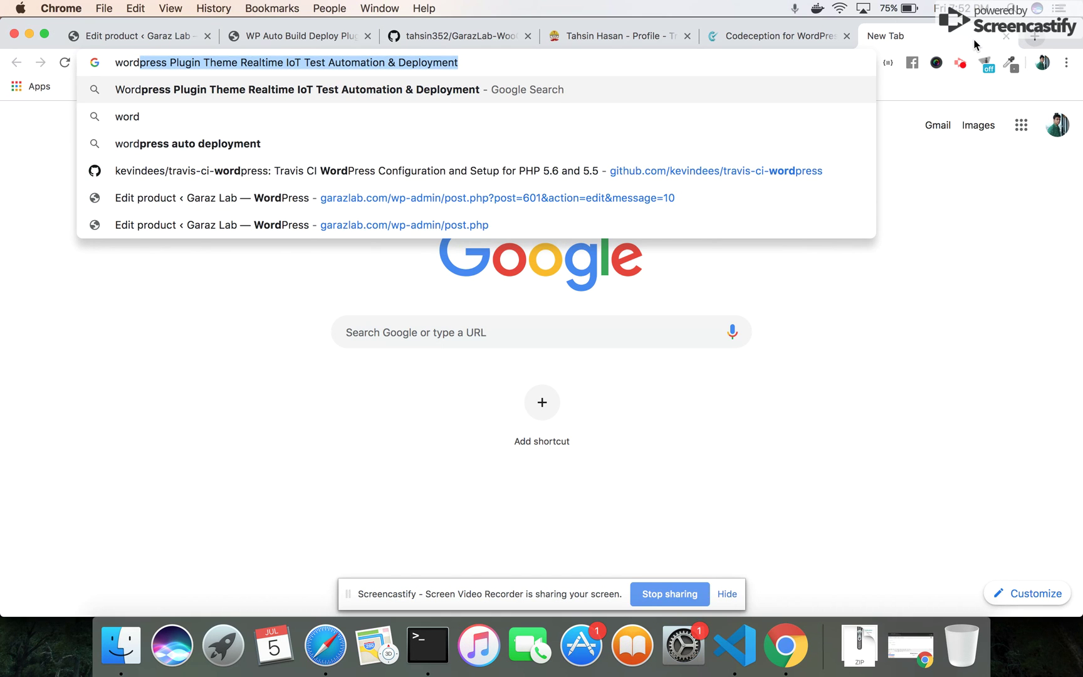
{"action": "type", "text": "press.org"}
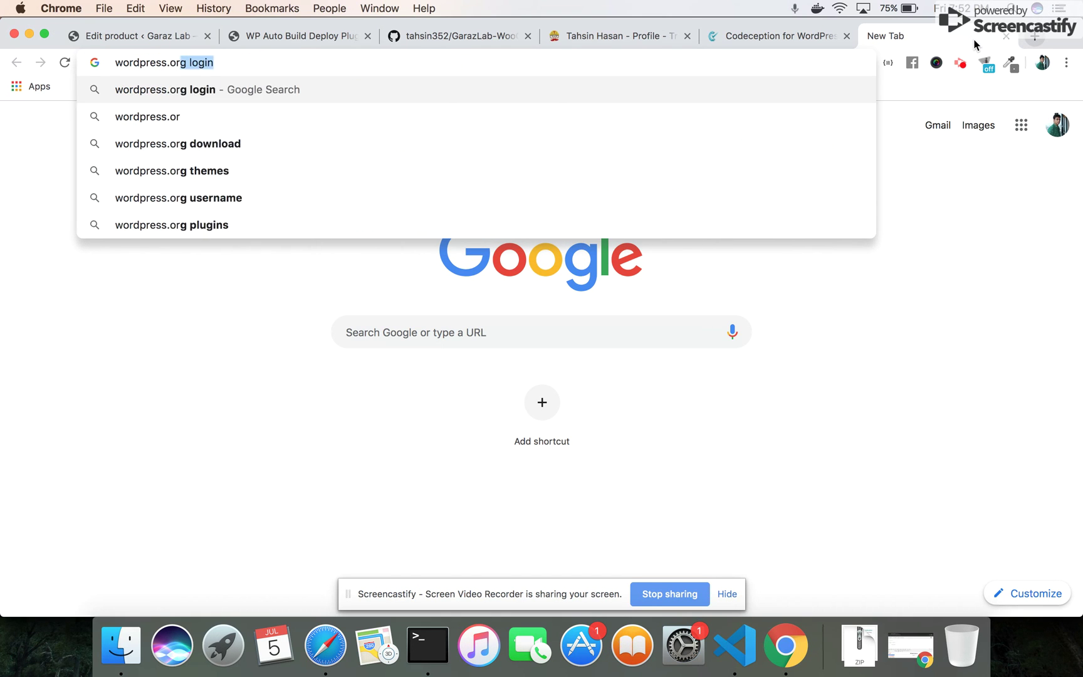
{"action": "key", "text": "Return"}
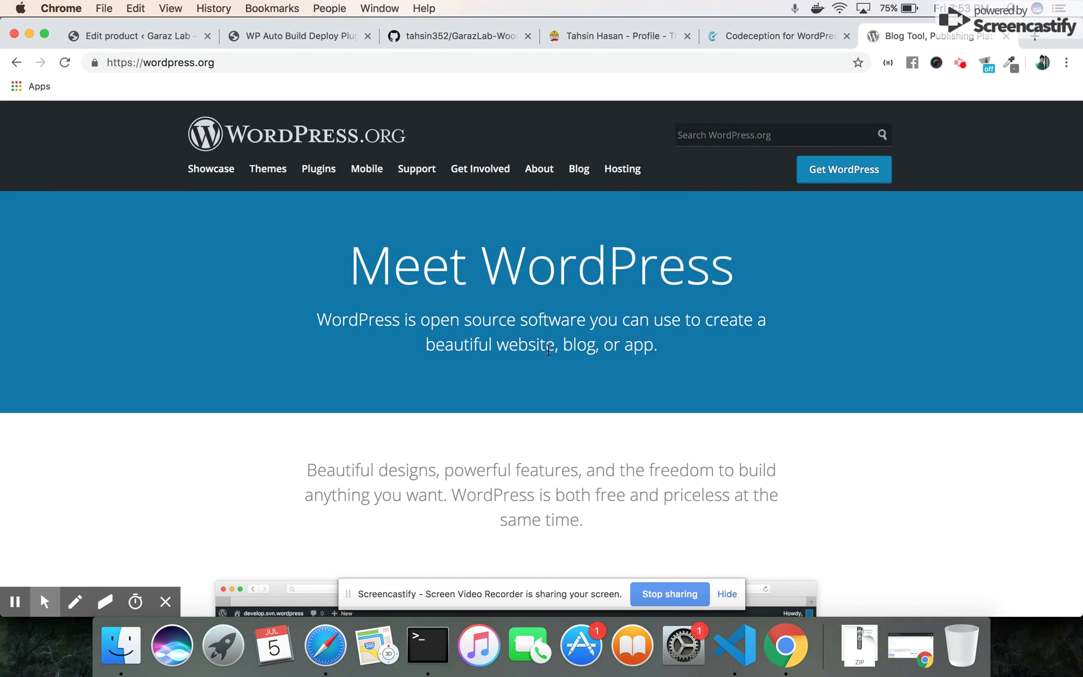
{"action": "scroll", "coordinate": [600, 381], "scroll_direction": "down", "scroll_amount": 4}
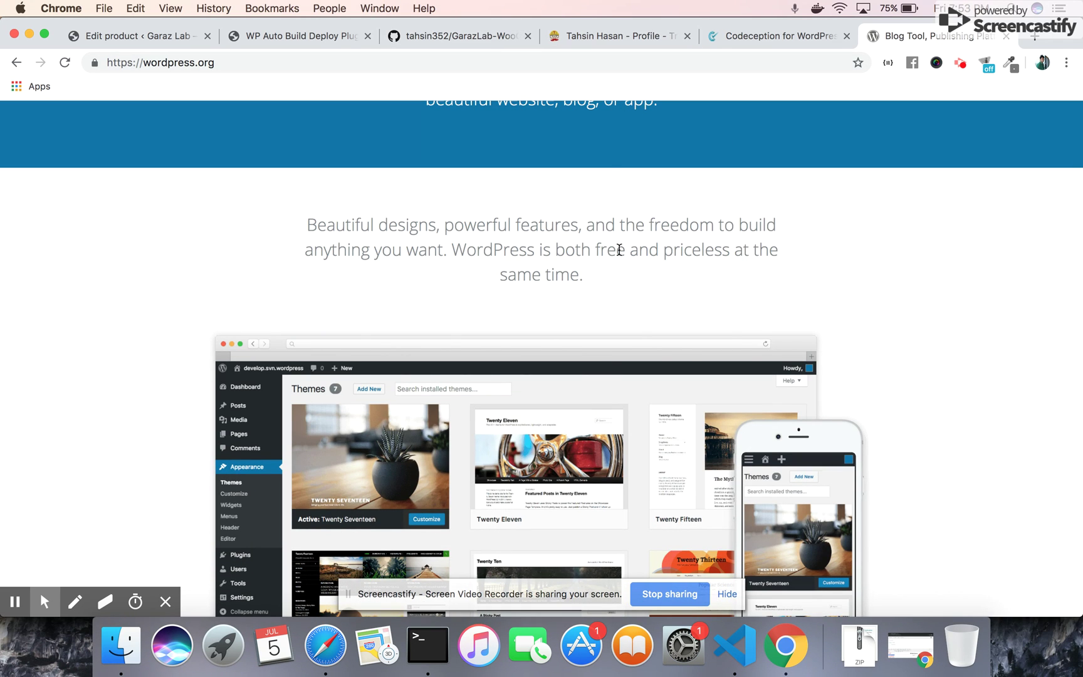
{"action": "scroll", "coordinate": [619, 250], "scroll_direction": "up", "scroll_amount": 4}
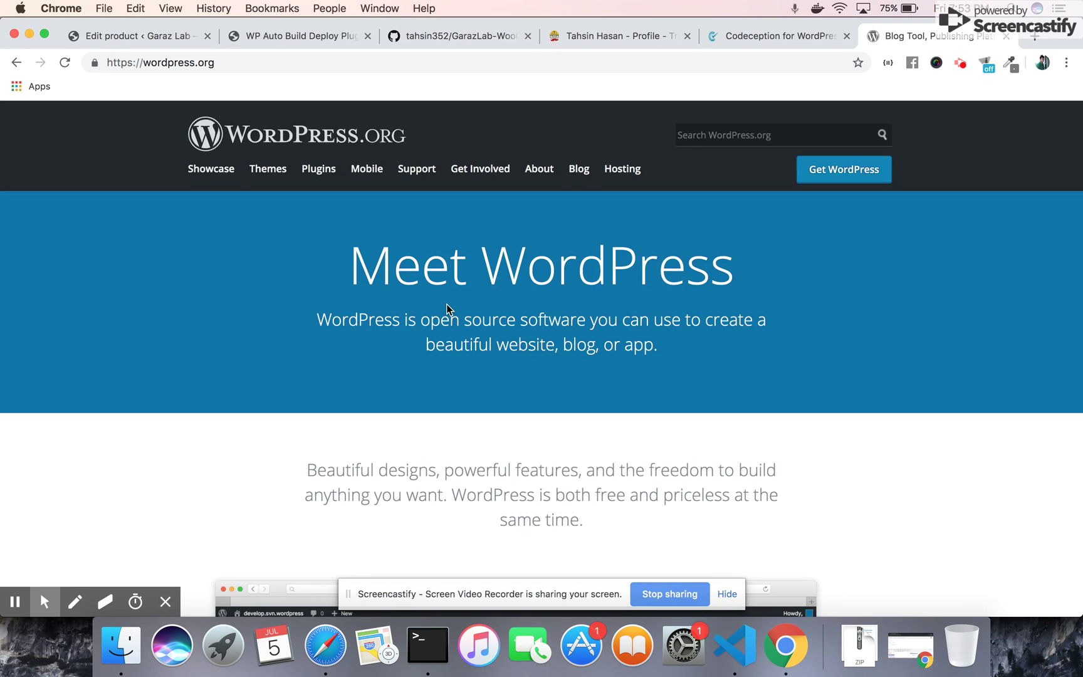
{"action": "left_click", "coordinate": [261, 34]}
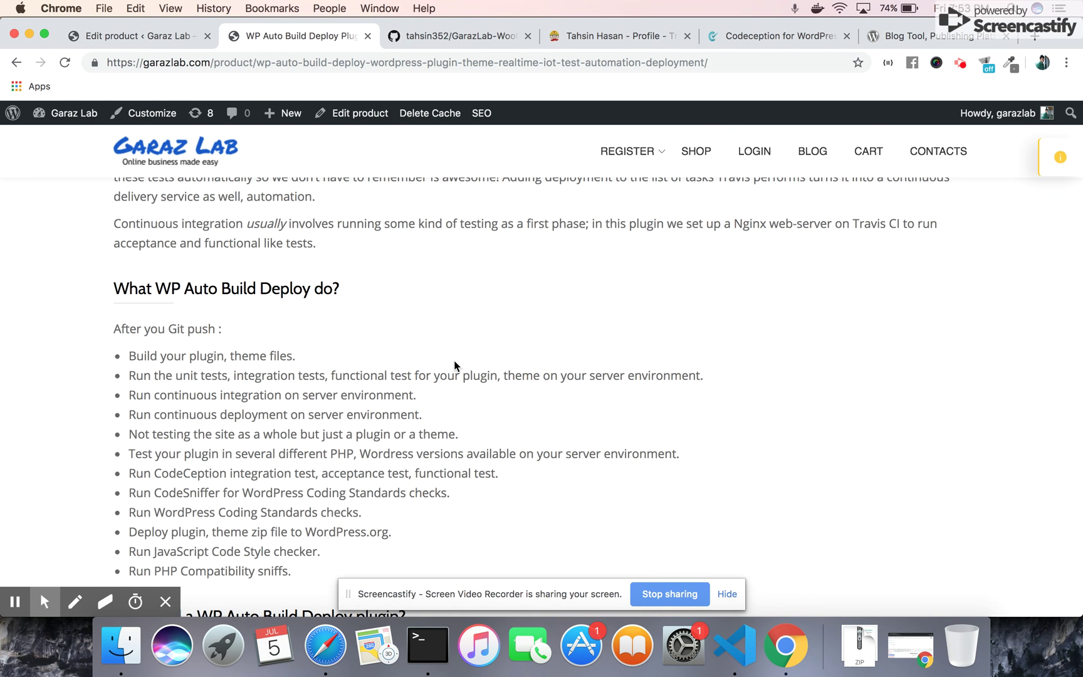
Highlight each feature bullet in turn: build files, plugin-only testing, PHP versions, CodeCeption tests
{"action": "scroll", "coordinate": [422, 367], "scroll_direction": "up", "scroll_amount": 3}
{"action": "scroll", "coordinate": [422, 367], "scroll_direction": "up", "scroll_amount": 10}
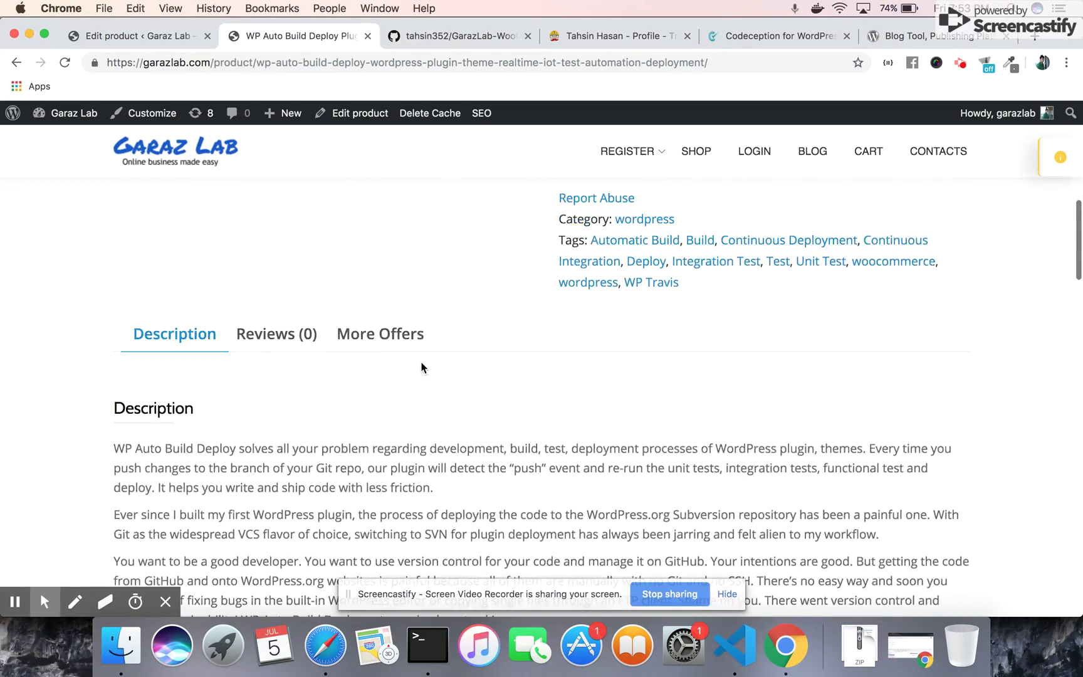
{"action": "scroll", "coordinate": [422, 367], "scroll_direction": "down", "scroll_amount": 15}
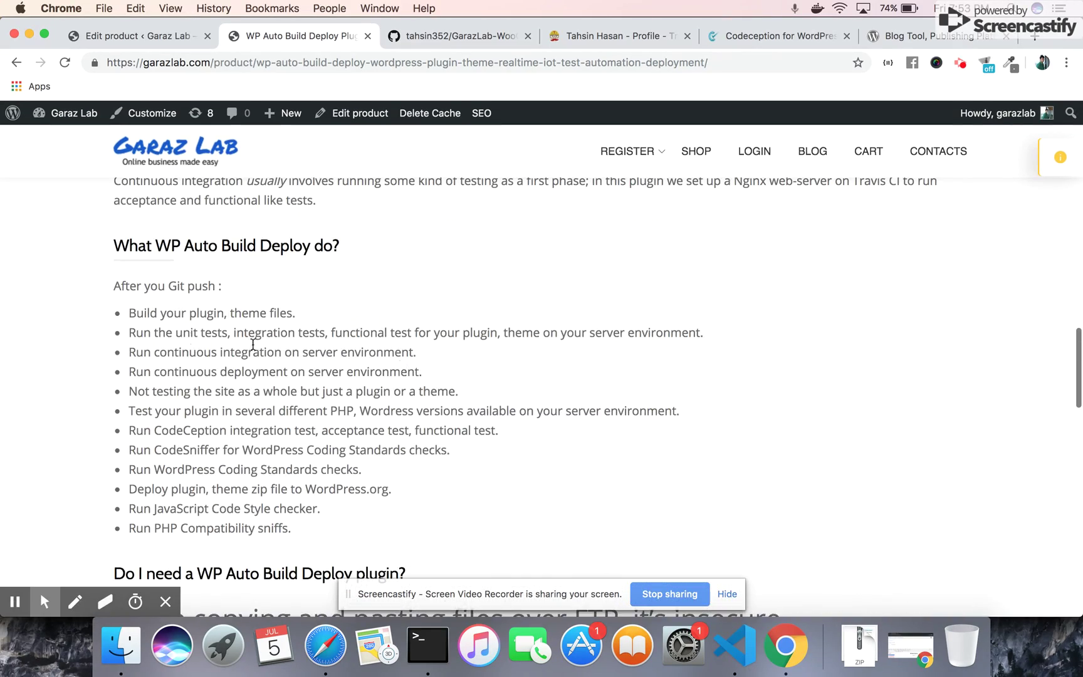
{"action": "left_click_drag", "start_coordinate": [131, 311], "coordinate": [292, 313]}
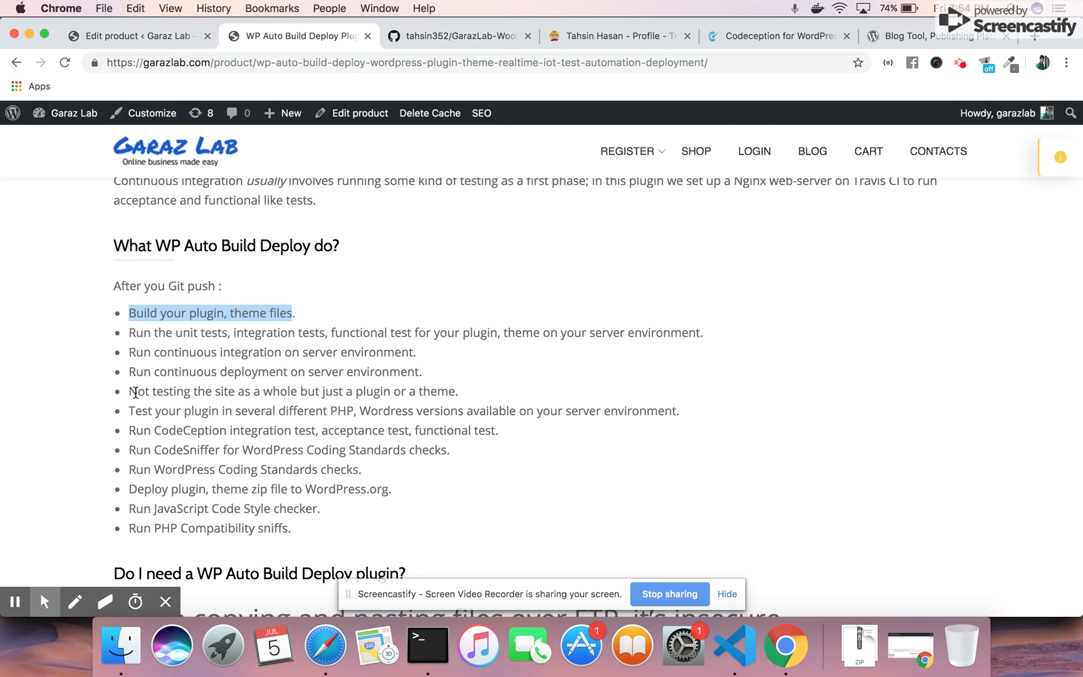
{"action": "left_click_drag", "start_coordinate": [131, 392], "coordinate": [445, 405]}
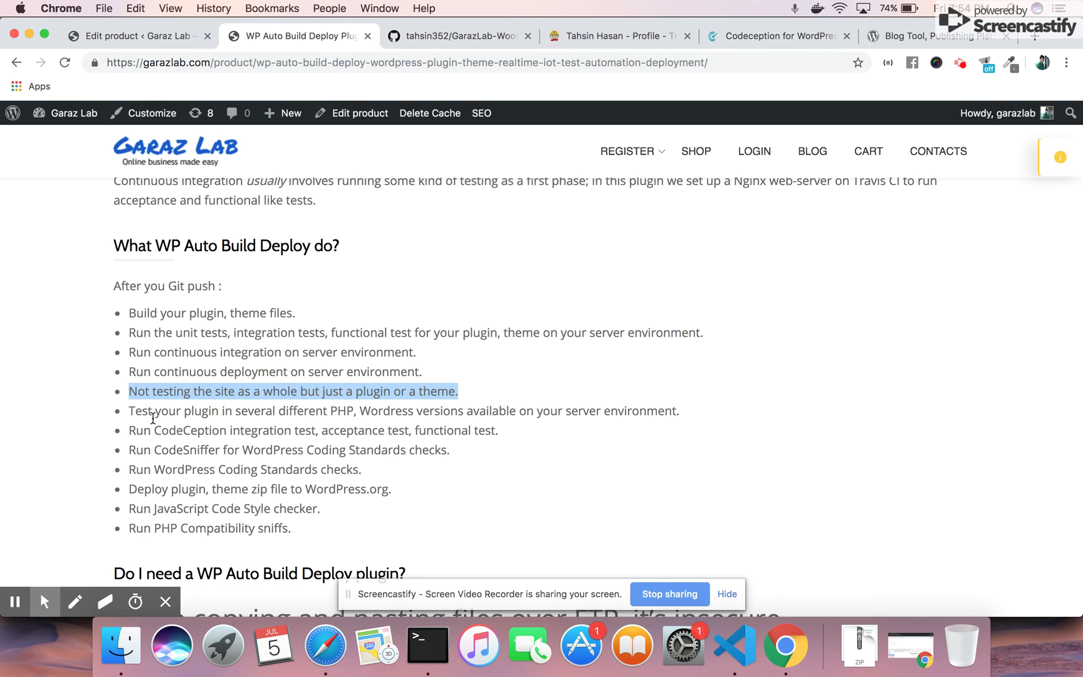
{"action": "left_click_drag", "start_coordinate": [132, 412], "coordinate": [676, 418]}
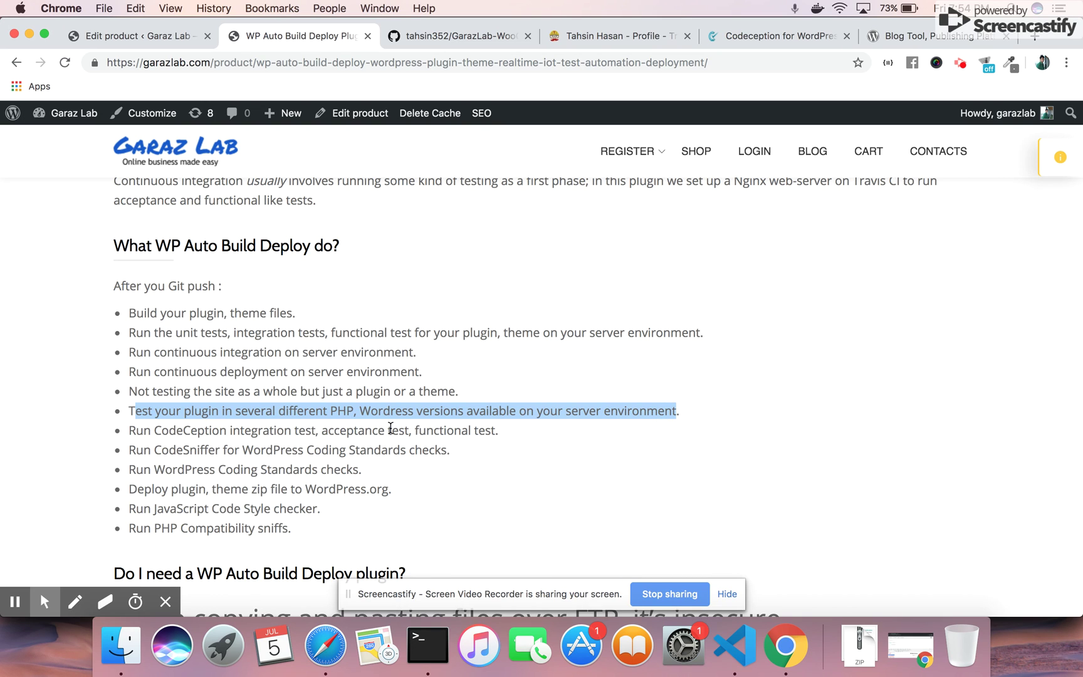
{"action": "left_click", "coordinate": [287, 416]}
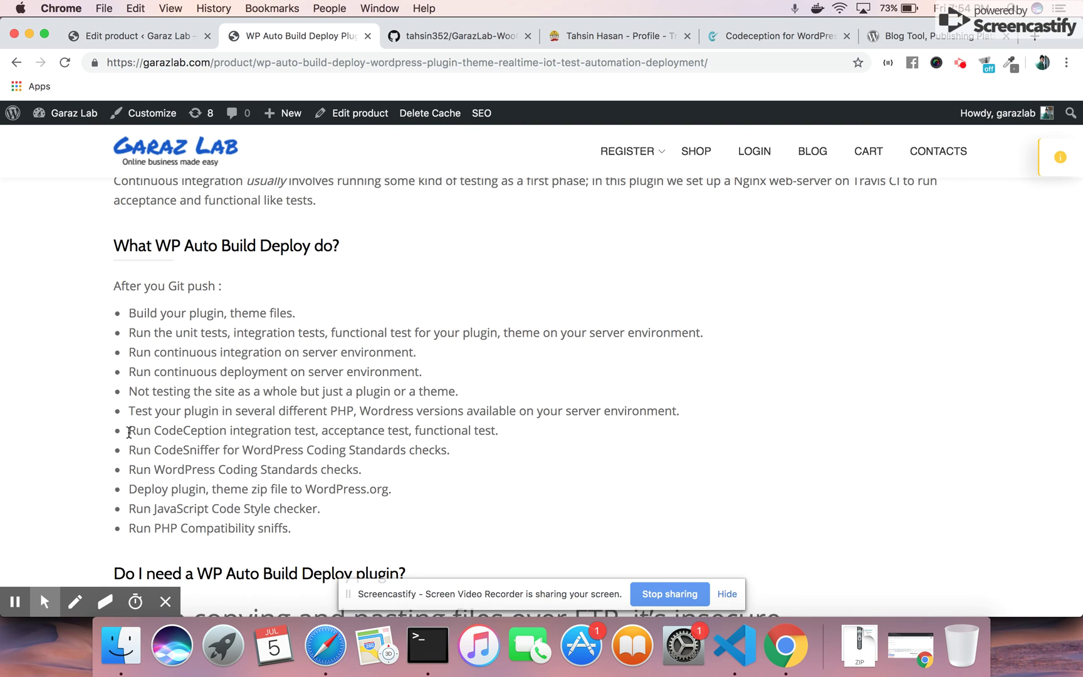
{"action": "left_click_drag", "start_coordinate": [129, 430], "coordinate": [492, 434]}
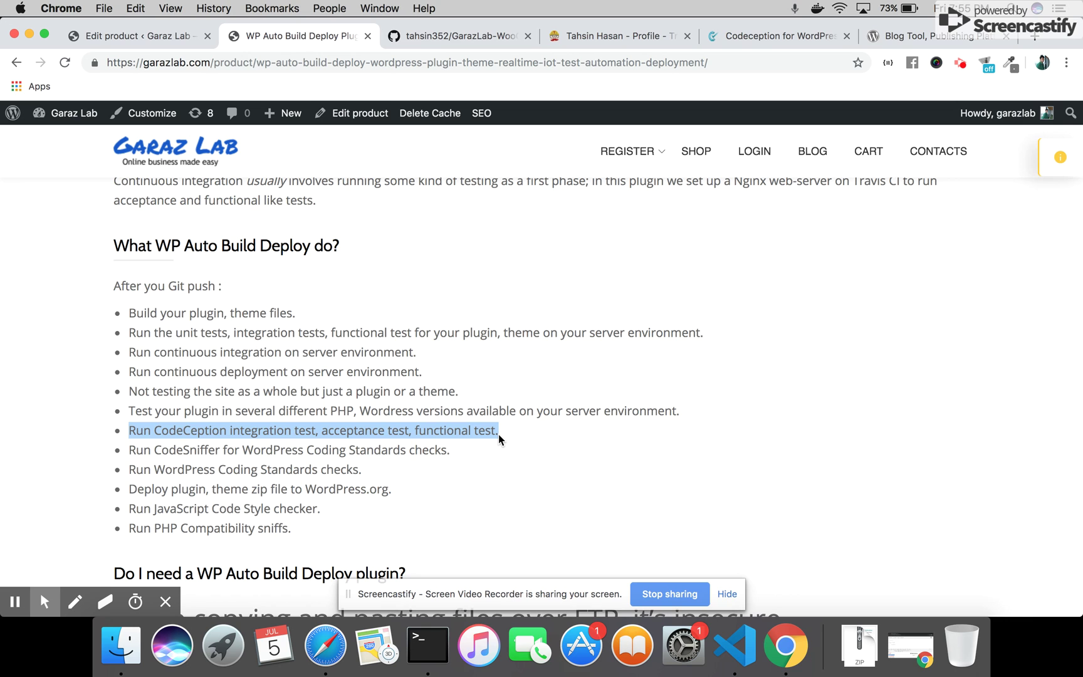
{"action": "scroll", "coordinate": [499, 434], "scroll_direction": "down", "scroll_amount": 4}
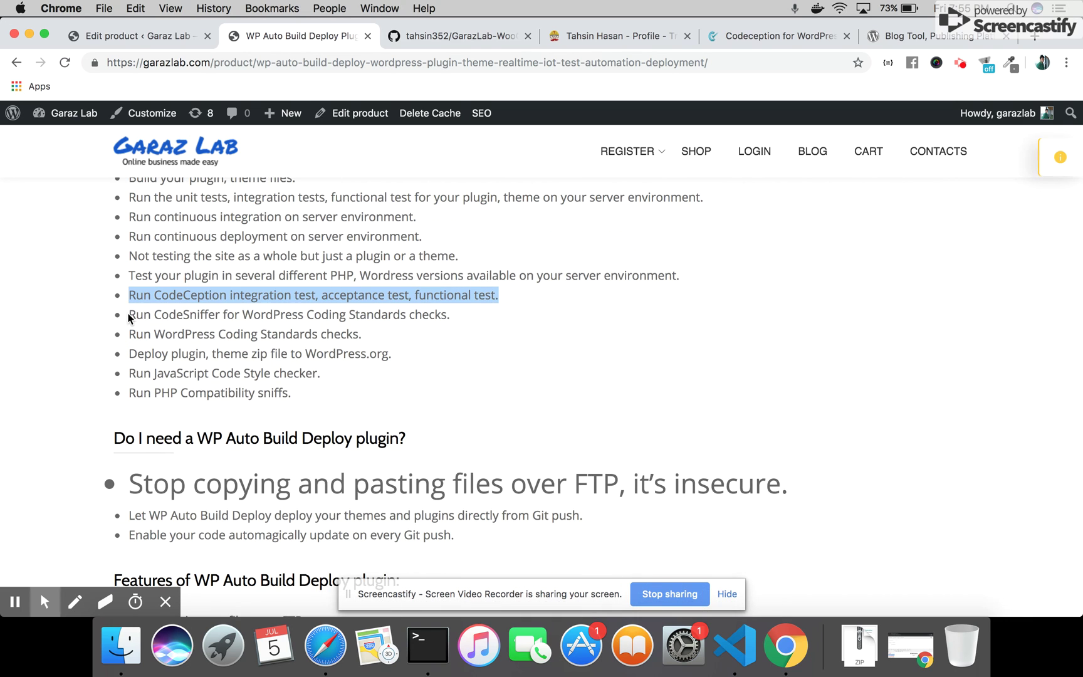
{"action": "left_click_drag", "start_coordinate": [129, 318], "coordinate": [445, 322]}
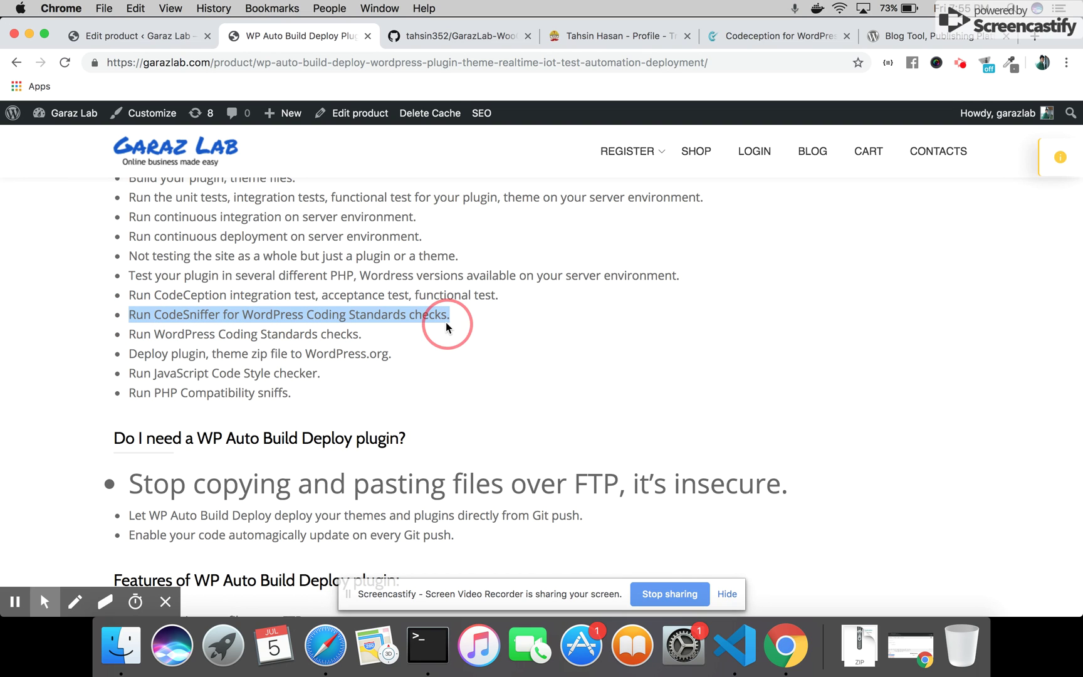
{"action": "left_click", "coordinate": [132, 332]}
{"action": "left_click_drag", "start_coordinate": [132, 332], "coordinate": [356, 333]}
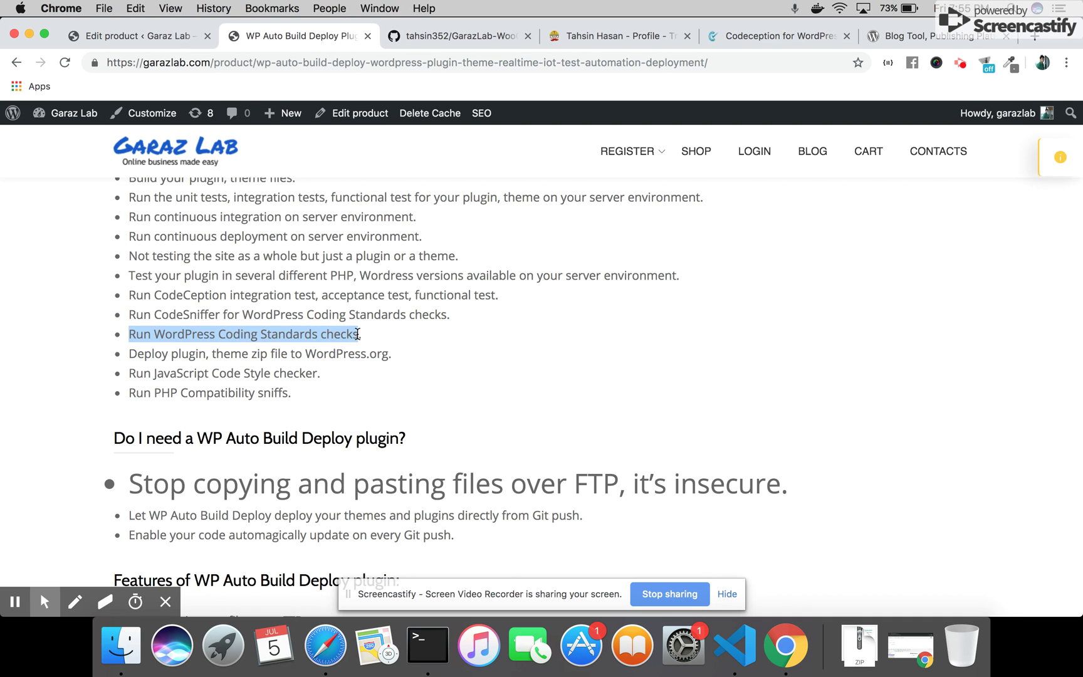
{"action": "left_click", "coordinate": [141, 358]}
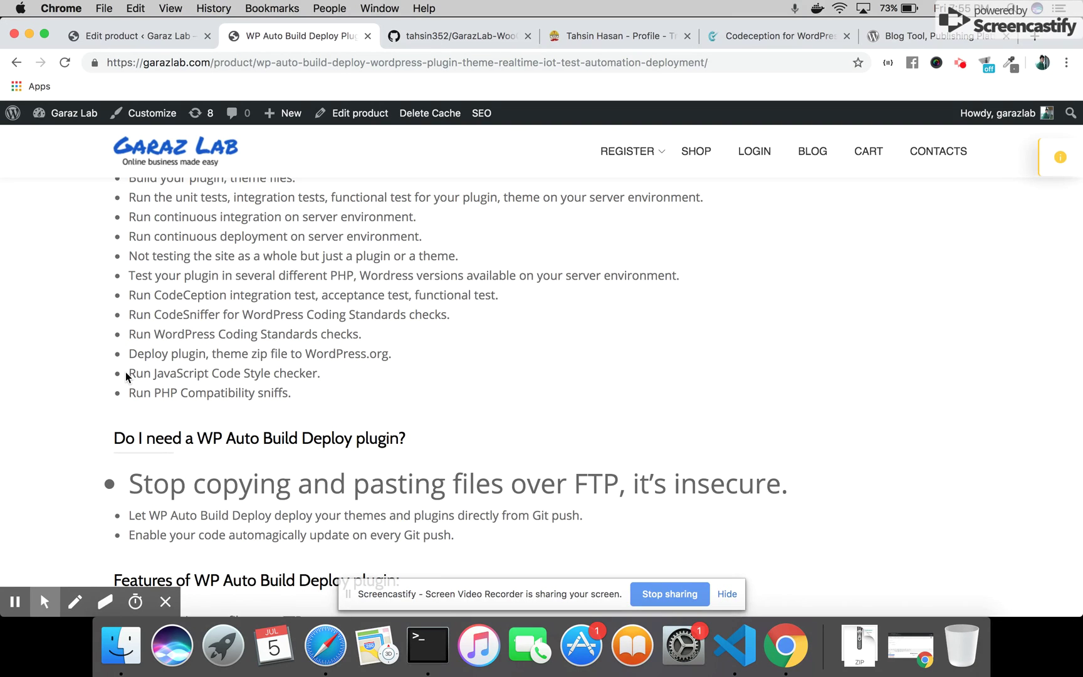
{"action": "left_click_drag", "start_coordinate": [126, 376], "coordinate": [341, 379]}
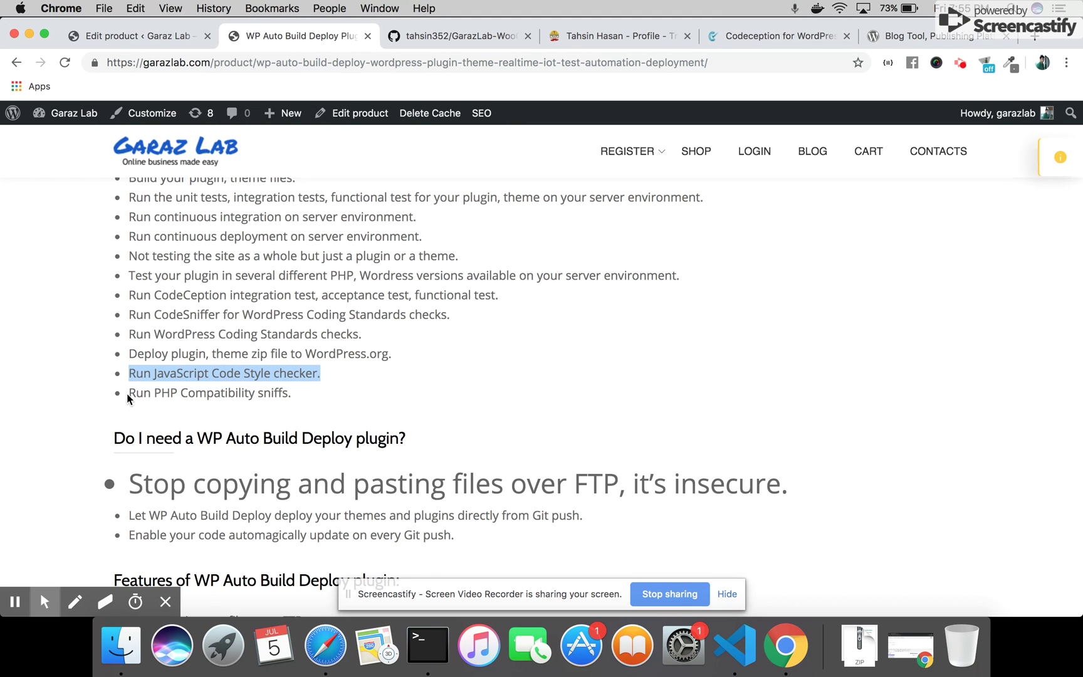
{"action": "left_click_drag", "start_coordinate": [127, 393], "coordinate": [289, 395]}
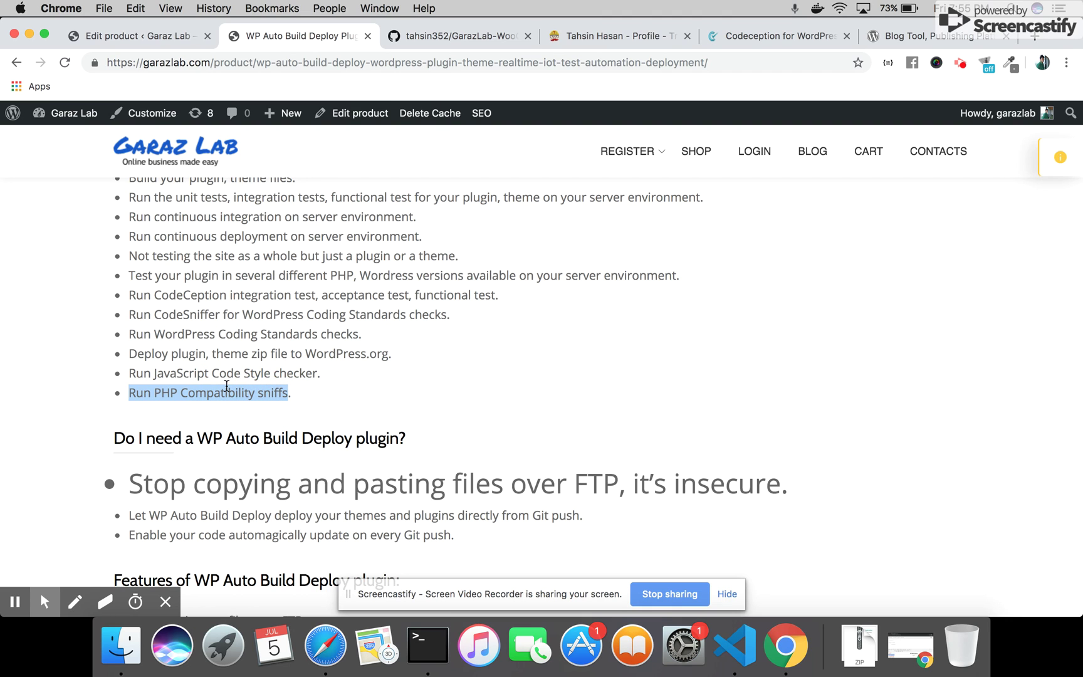
{"action": "left_click", "coordinate": [158, 361]}
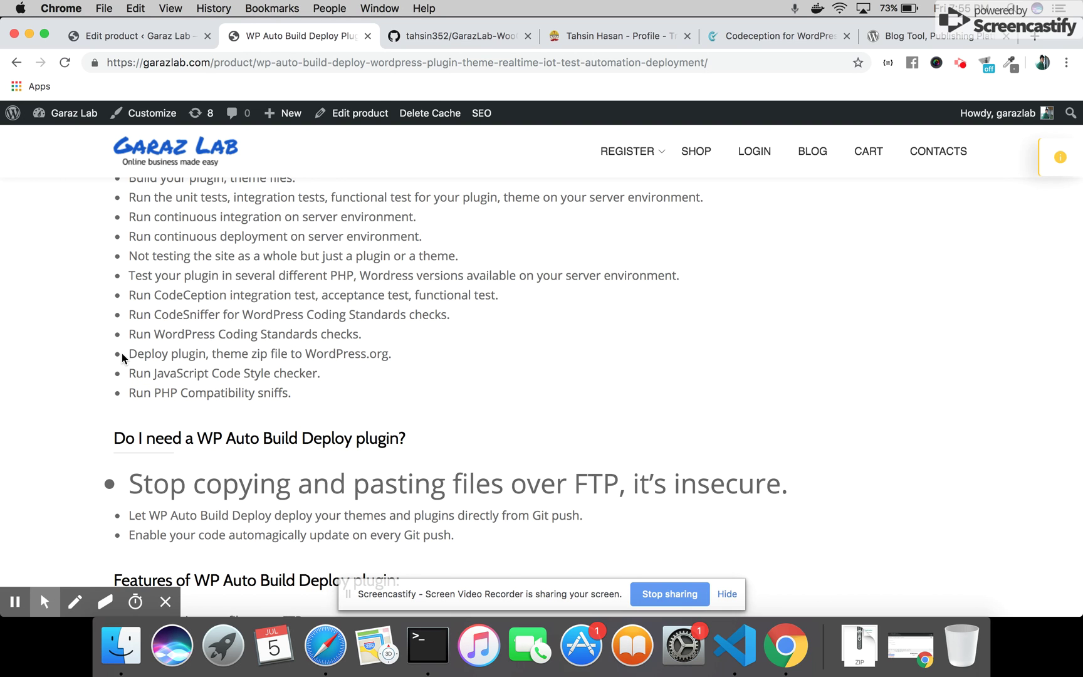
{"action": "left_click_drag", "start_coordinate": [129, 353], "coordinate": [403, 359]}
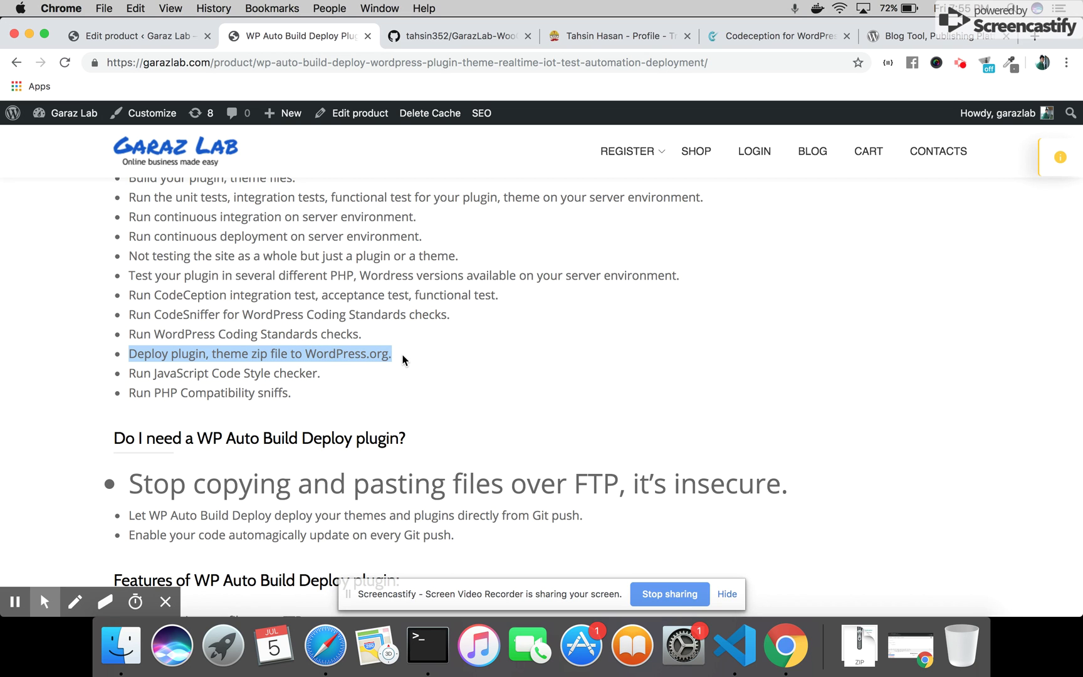
Highlight the phrase 'directly from Git push' in the product description
{"action": "scroll", "coordinate": [403, 357], "scroll_direction": "up", "scroll_amount": 5}
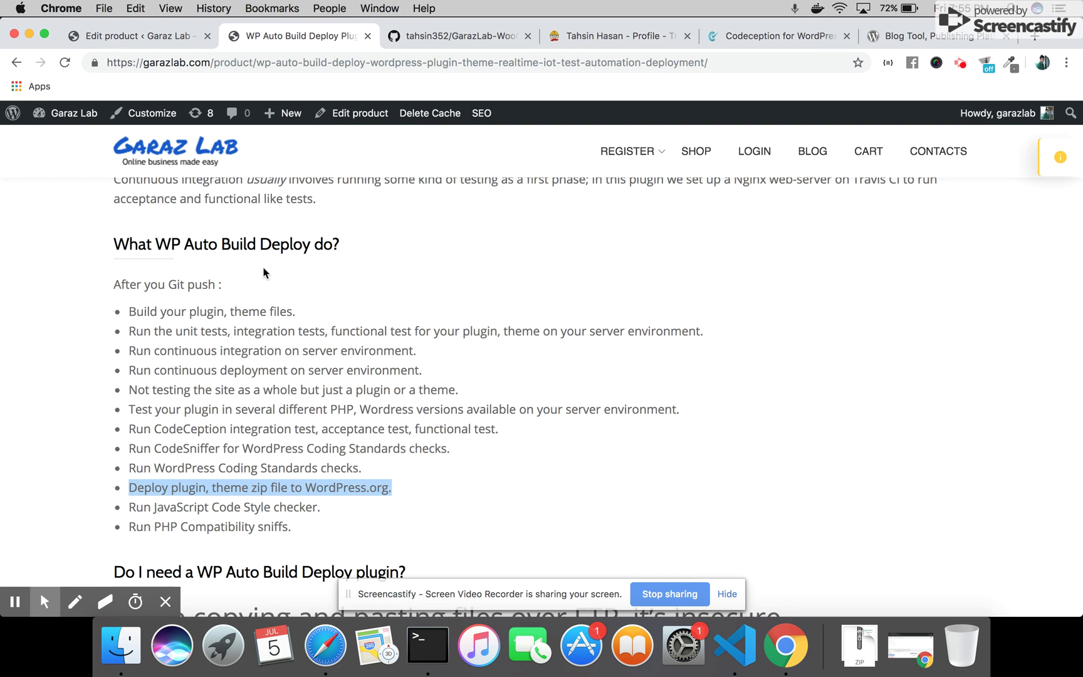
{"action": "scroll", "coordinate": [445, 417], "scroll_direction": "down", "scroll_amount": 8}
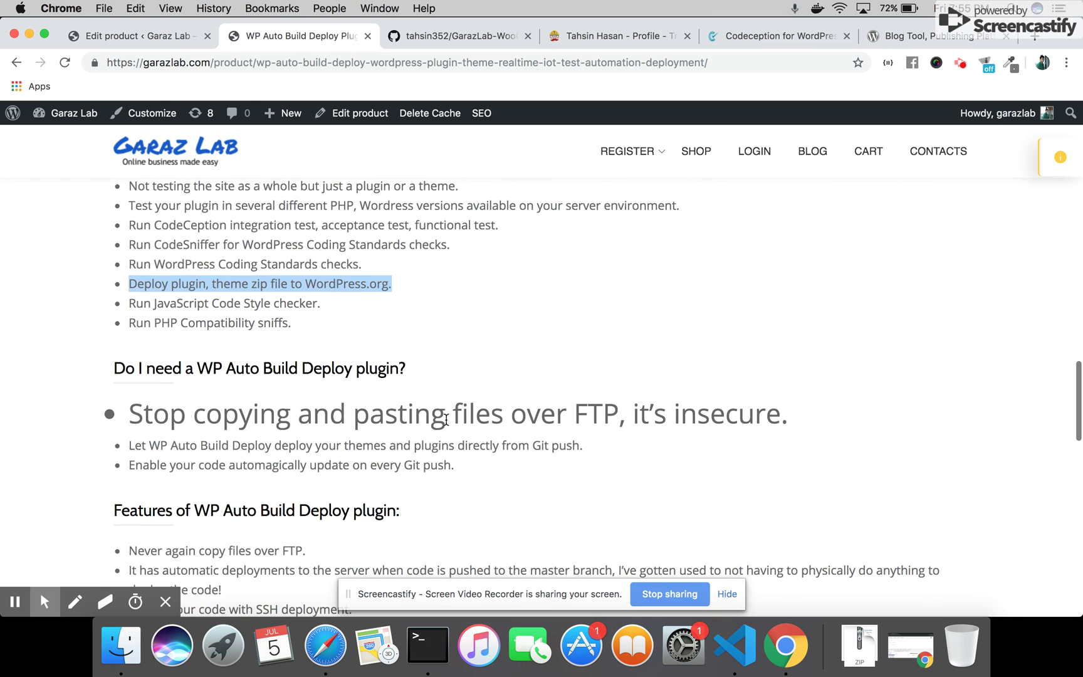
{"action": "scroll", "coordinate": [446, 419], "scroll_direction": "down", "scroll_amount": 2}
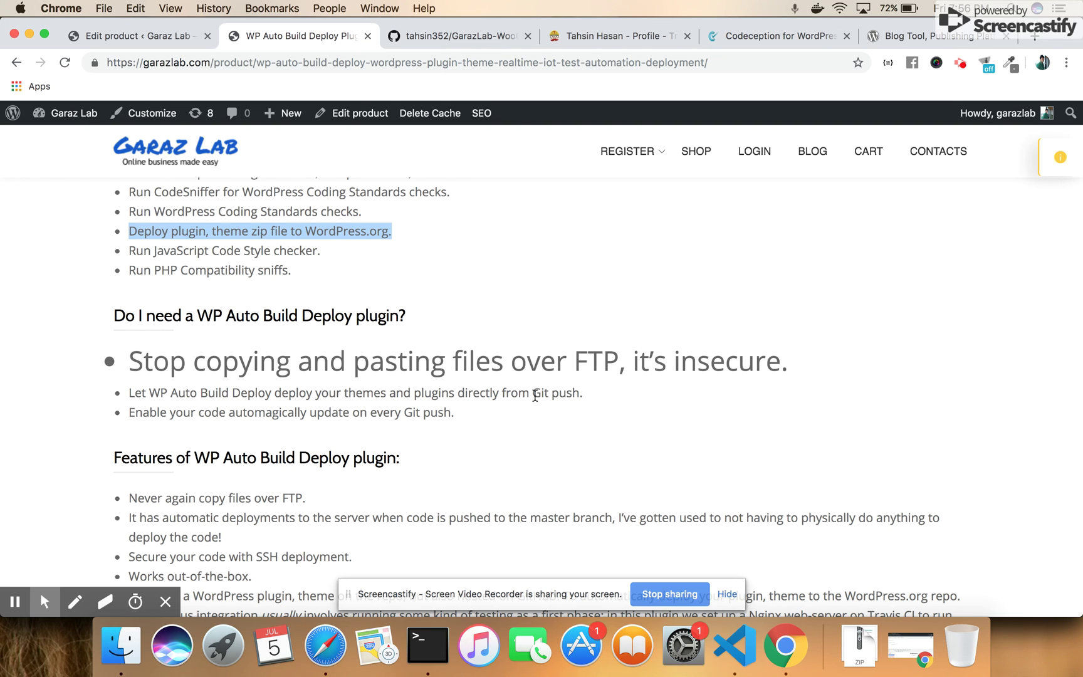
{"action": "left_click_drag", "start_coordinate": [580, 395], "coordinate": [456, 394]}
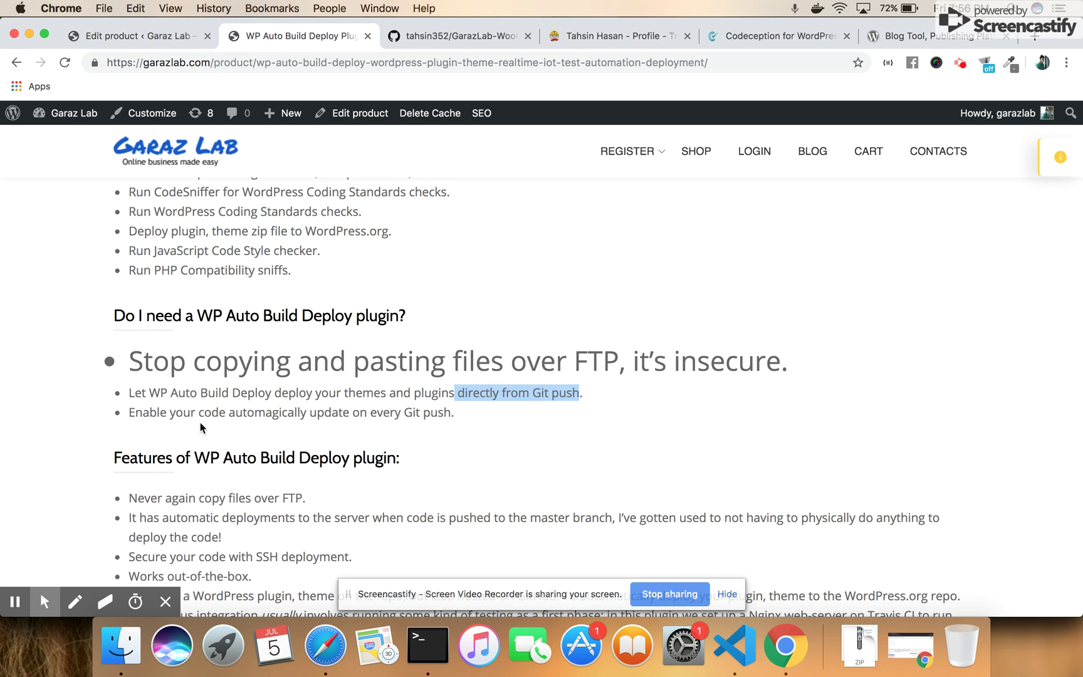
Scroll through the remaining product sections and switch to the Edit product tab
{"action": "scroll", "coordinate": [266, 428], "scroll_direction": "down", "scroll_amount": 5}
{"action": "scroll", "coordinate": [267, 432], "scroll_direction": "down", "scroll_amount": 2}
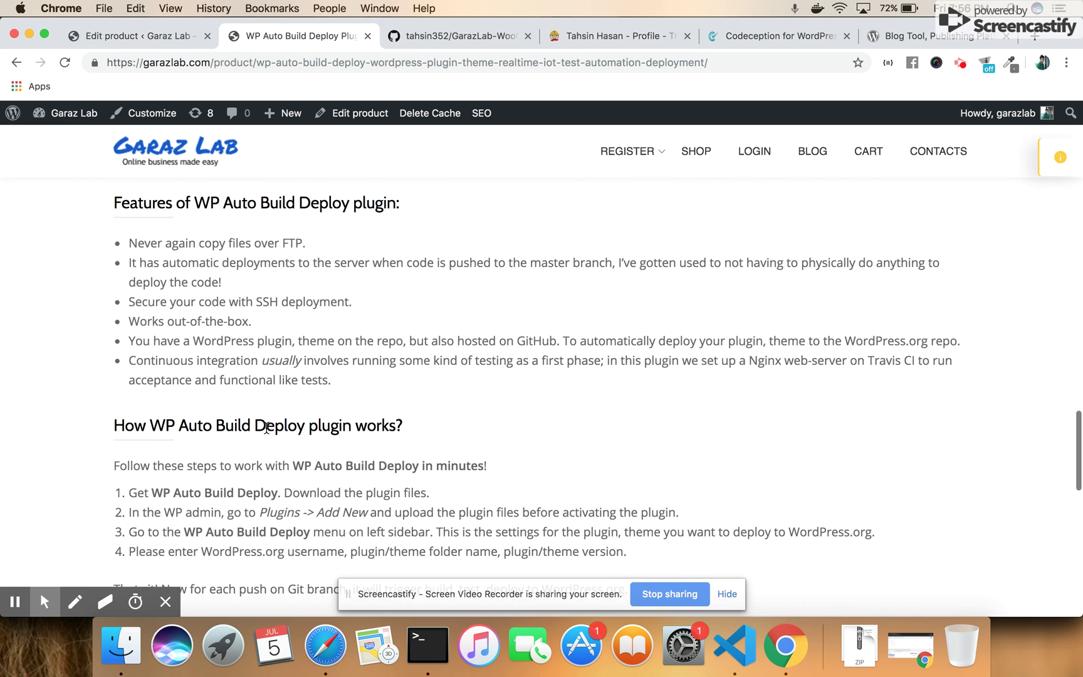
{"action": "scroll", "coordinate": [269, 418], "scroll_direction": "down", "scroll_amount": 4}
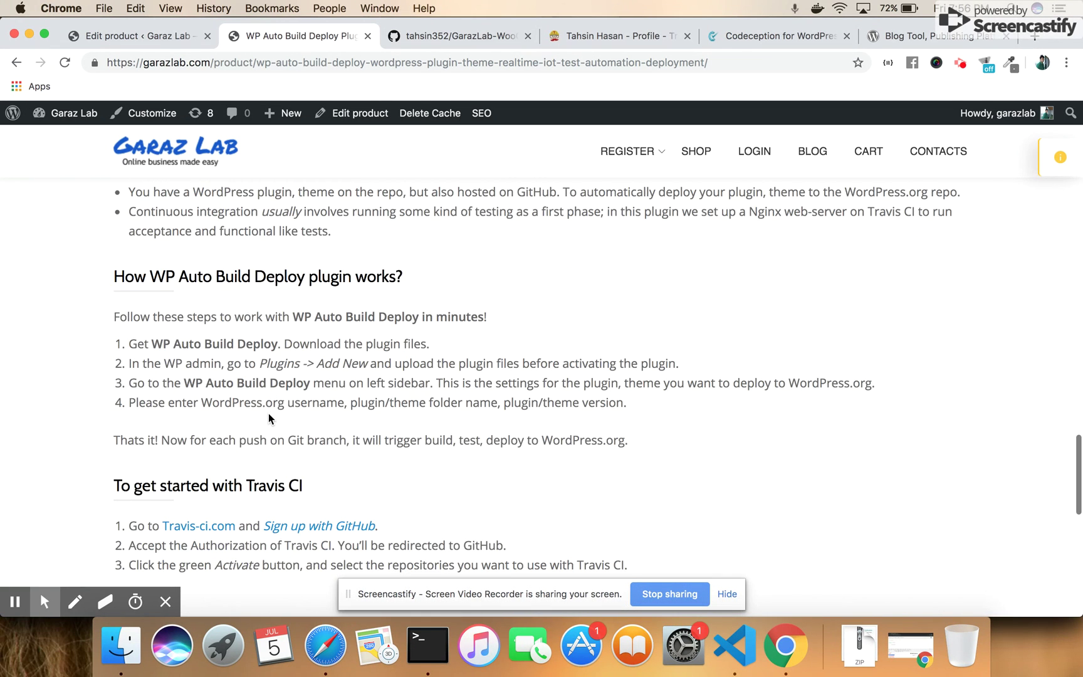
{"action": "scroll", "coordinate": [270, 418], "scroll_direction": "down", "scroll_amount": 1}
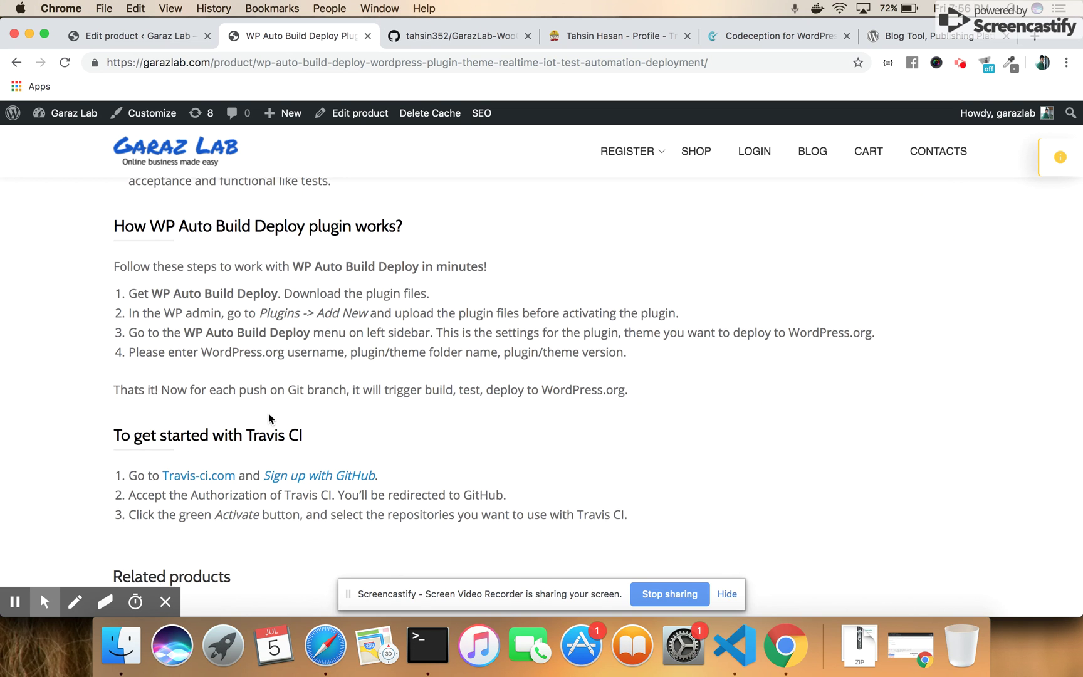
{"action": "scroll", "coordinate": [268, 413], "scroll_direction": "down", "scroll_amount": 3}
{"action": "scroll", "coordinate": [268, 413], "scroll_direction": "up", "scroll_amount": 3}
{"action": "scroll", "coordinate": [269, 413], "scroll_direction": "up", "scroll_amount": 5}
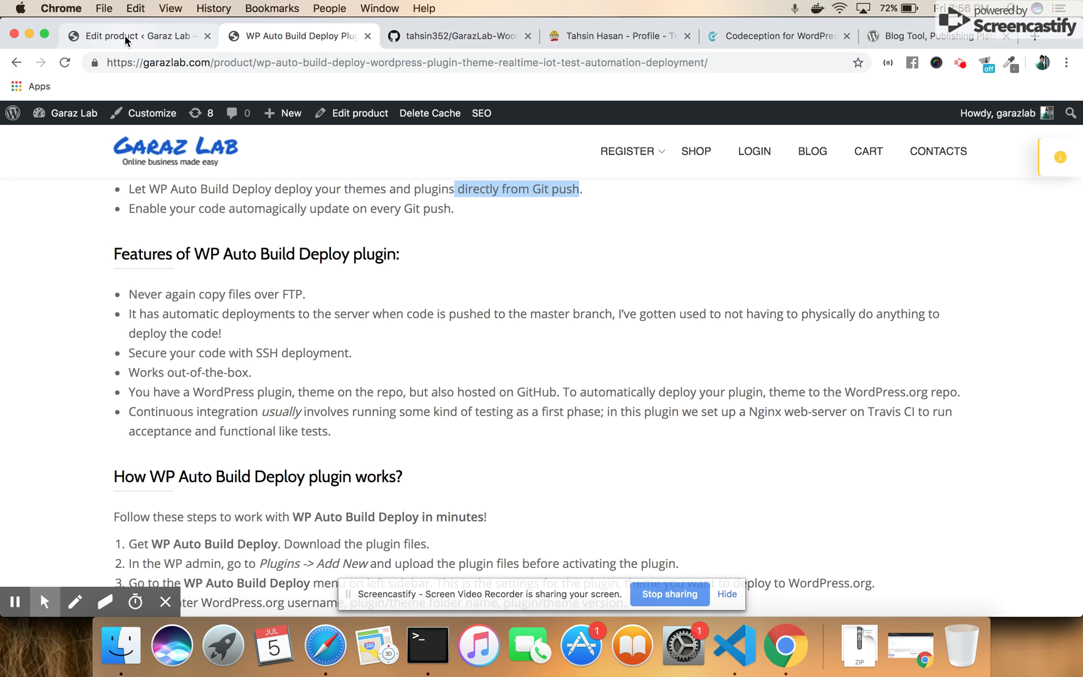
{"action": "left_click", "coordinate": [124, 36]}
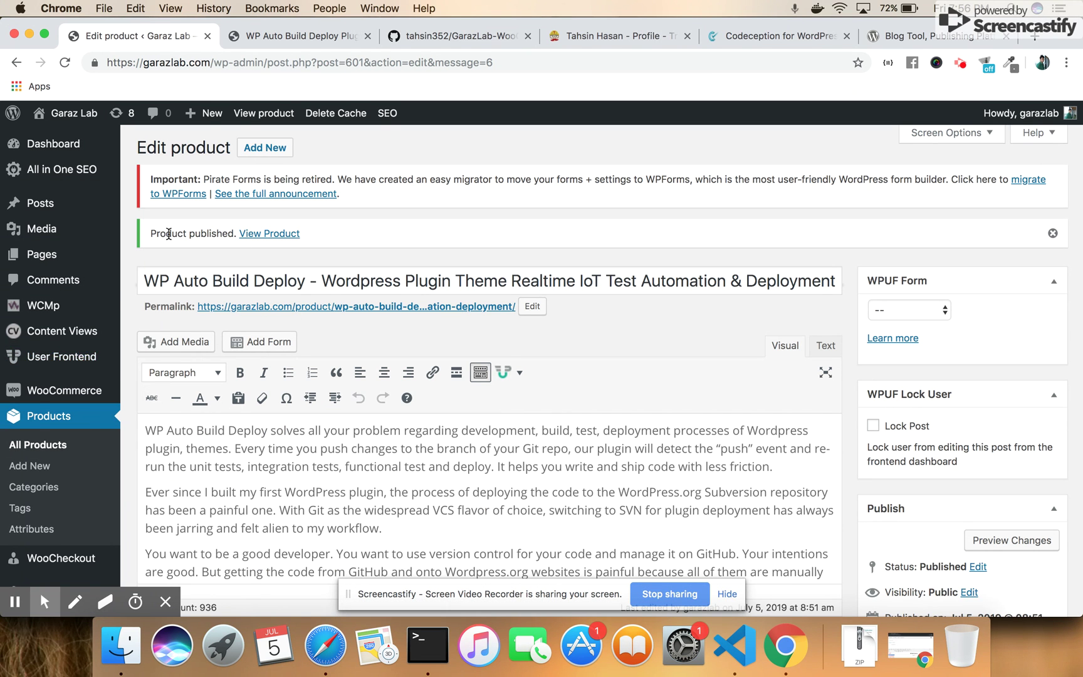
Go to Installed Plugins from the admin sidebar's Plugins menu
{"action": "scroll", "coordinate": [73, 401], "scroll_direction": "down", "scroll_amount": 5}
{"action": "mouse_move", "coordinate": [74, 403]}
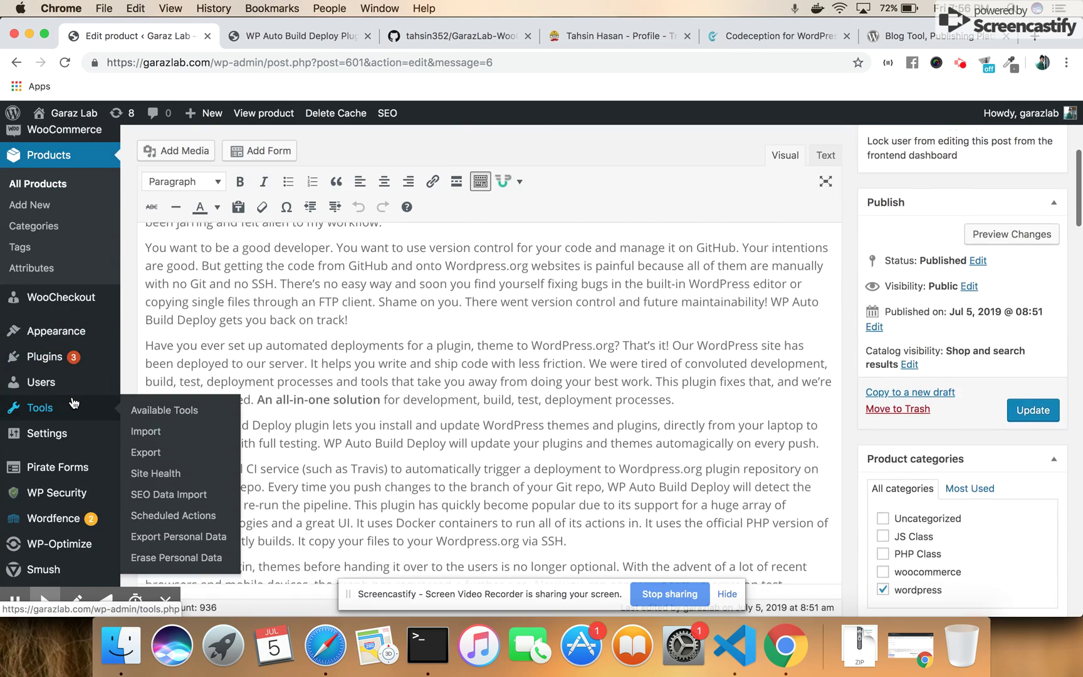
{"action": "scroll", "coordinate": [74, 403], "scroll_direction": "up", "scroll_amount": 3}
{"action": "scroll", "coordinate": [56, 403], "scroll_direction": "down", "scroll_amount": 2}
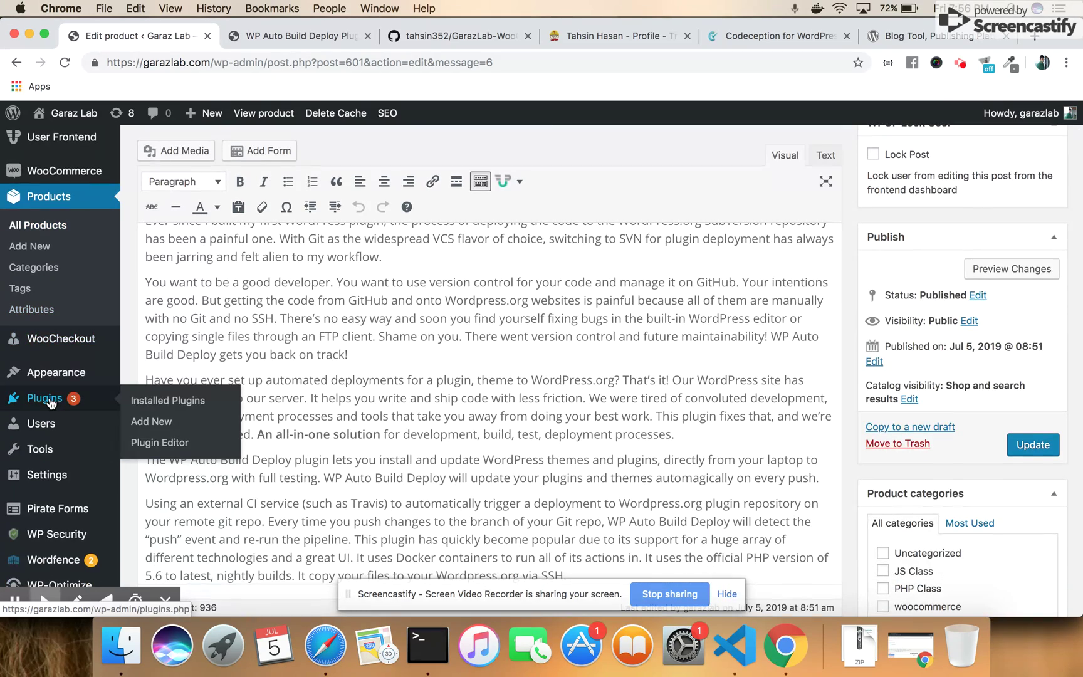
{"action": "left_click", "coordinate": [168, 401]}
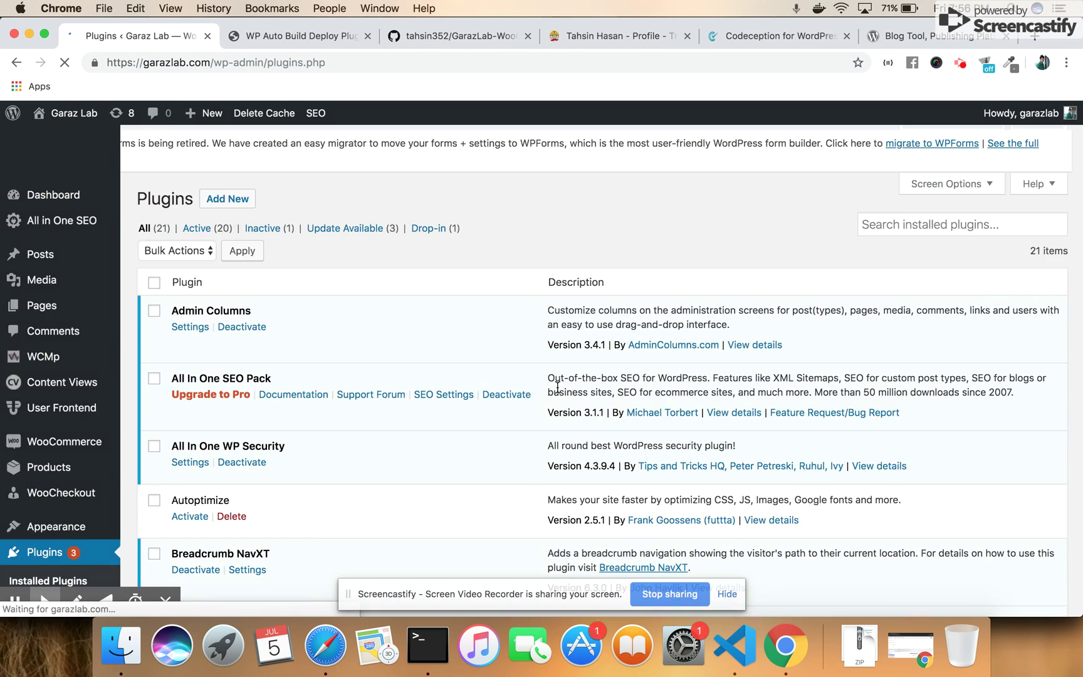
Look through the installed plugins list, then start a new browser tab
{"action": "scroll", "coordinate": [558, 387], "scroll_direction": "down", "scroll_amount": 5}
{"action": "scroll", "coordinate": [558, 386], "scroll_direction": "down", "scroll_amount": 7}
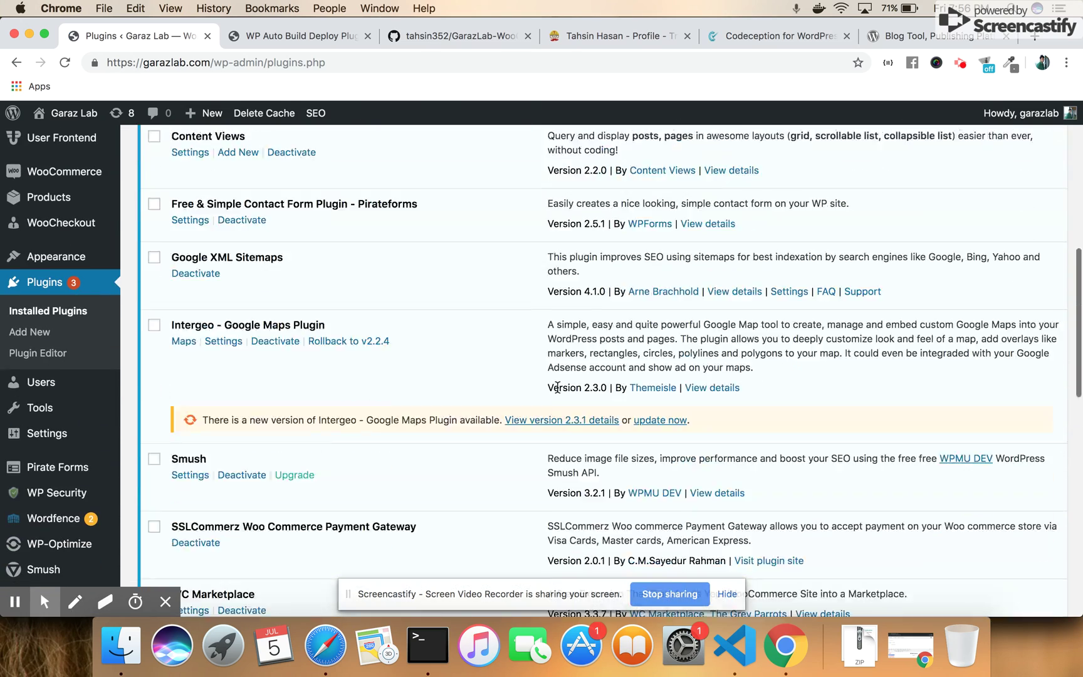
{"action": "scroll", "coordinate": [558, 387], "scroll_direction": "down", "scroll_amount": 5}
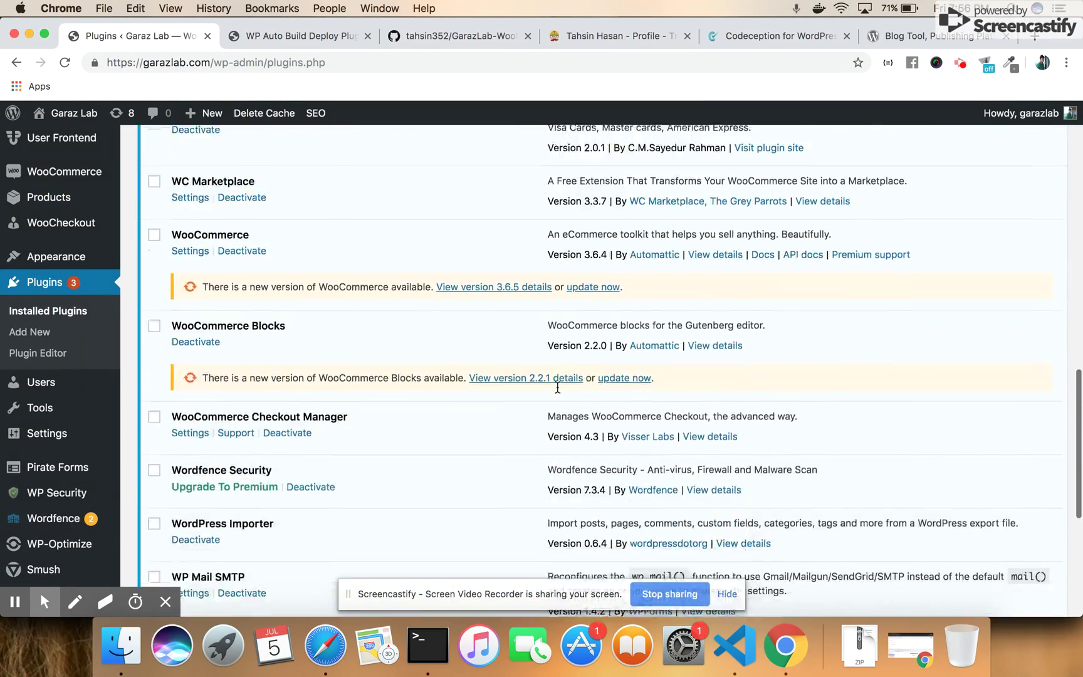
{"action": "scroll", "coordinate": [558, 388], "scroll_direction": "down", "scroll_amount": 3}
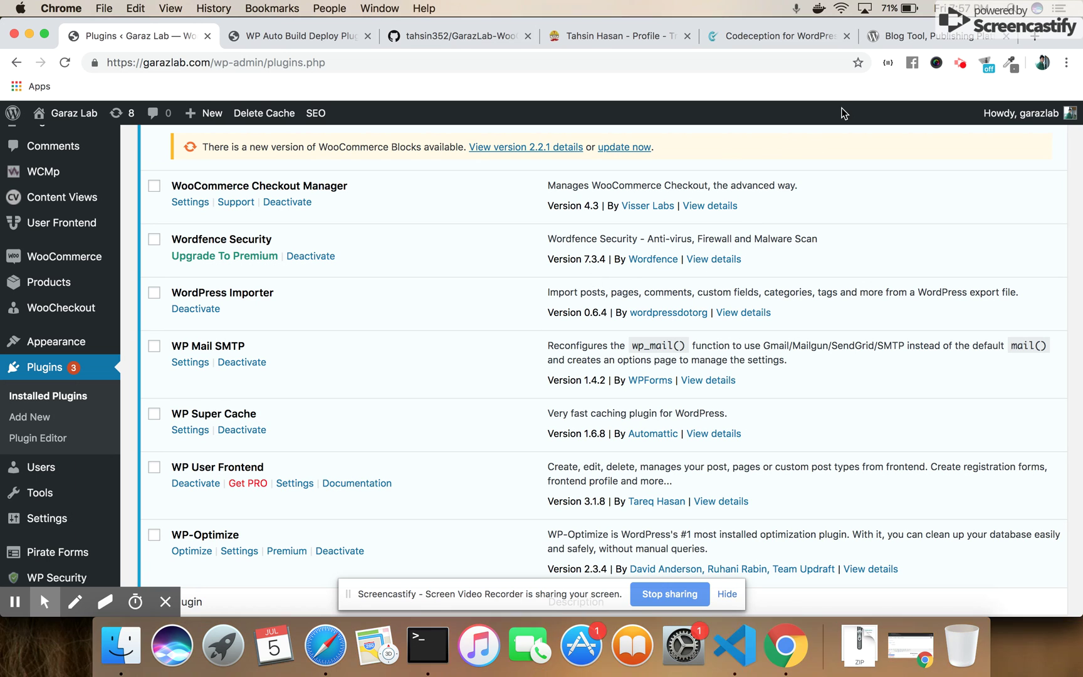
{"action": "left_click", "coordinate": [1035, 42]}
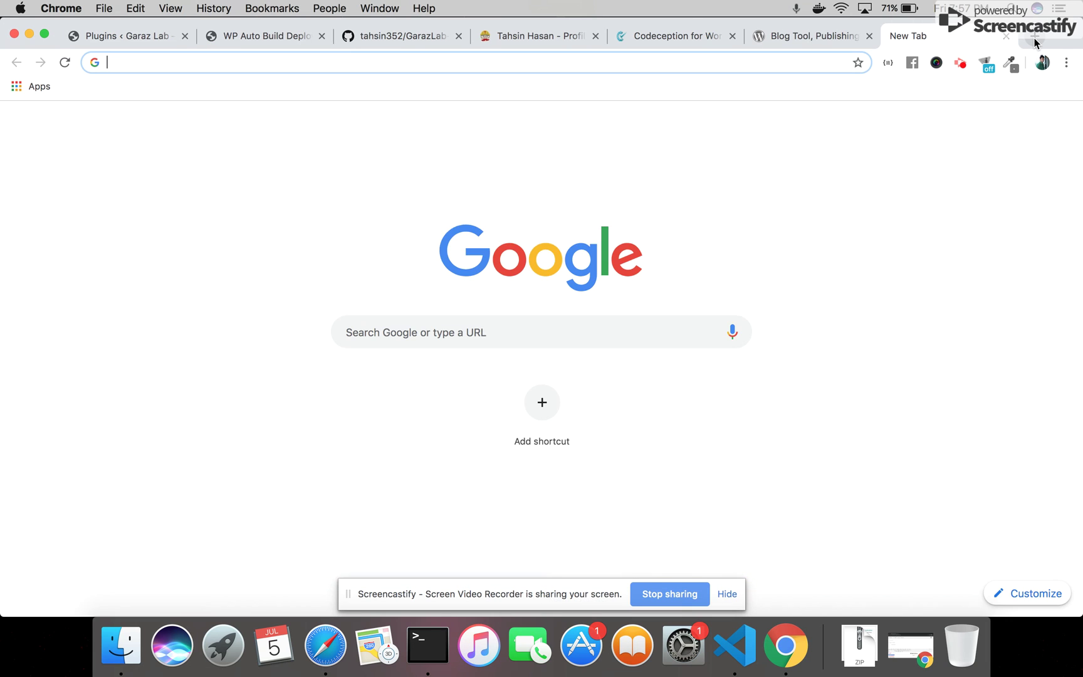
Load localhost/wordpress/wp-admin in the new tab, correcting the typos
{"action": "type", "text": "local."}
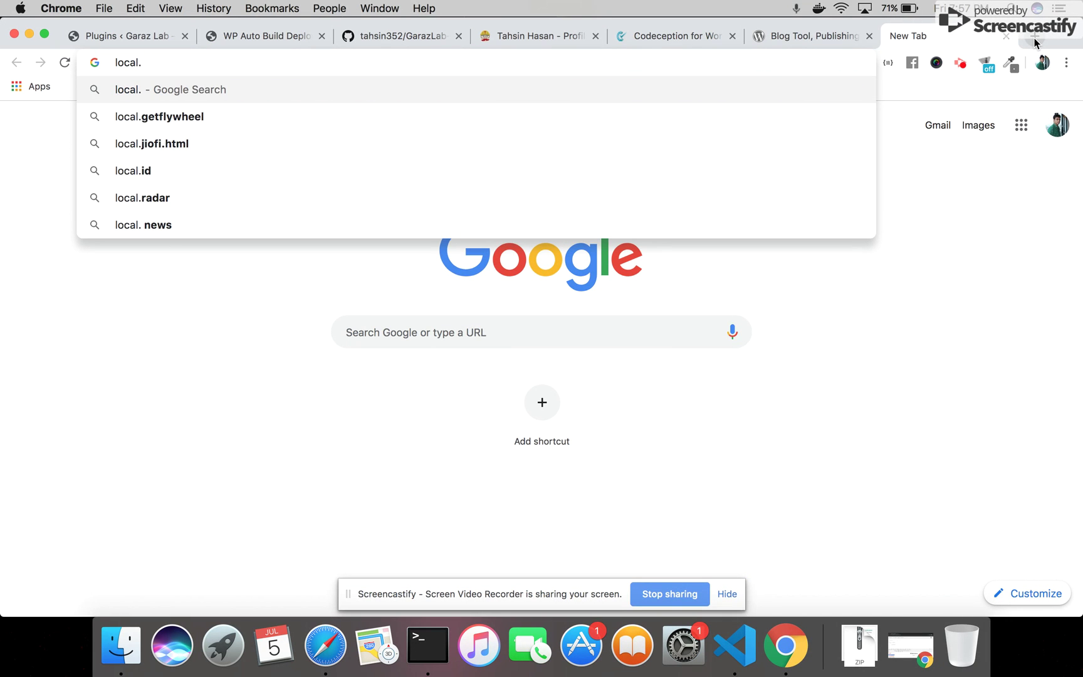
{"action": "key", "text": "BackSpace"}
{"action": "type", "text": "host"}
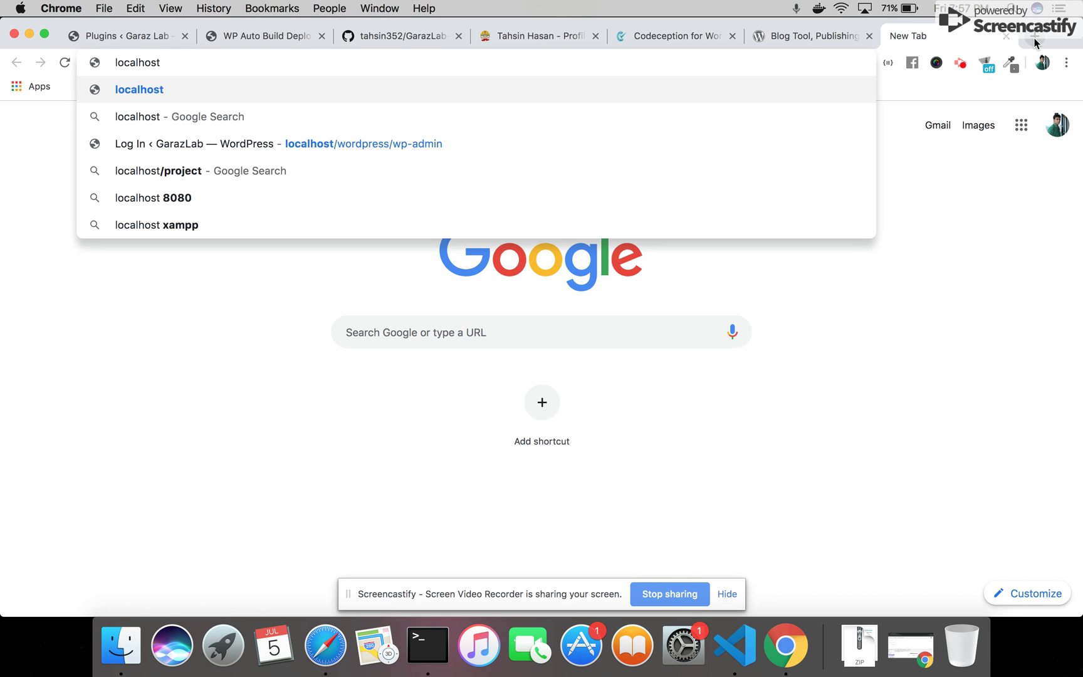
{"action": "type", "text": "/"}
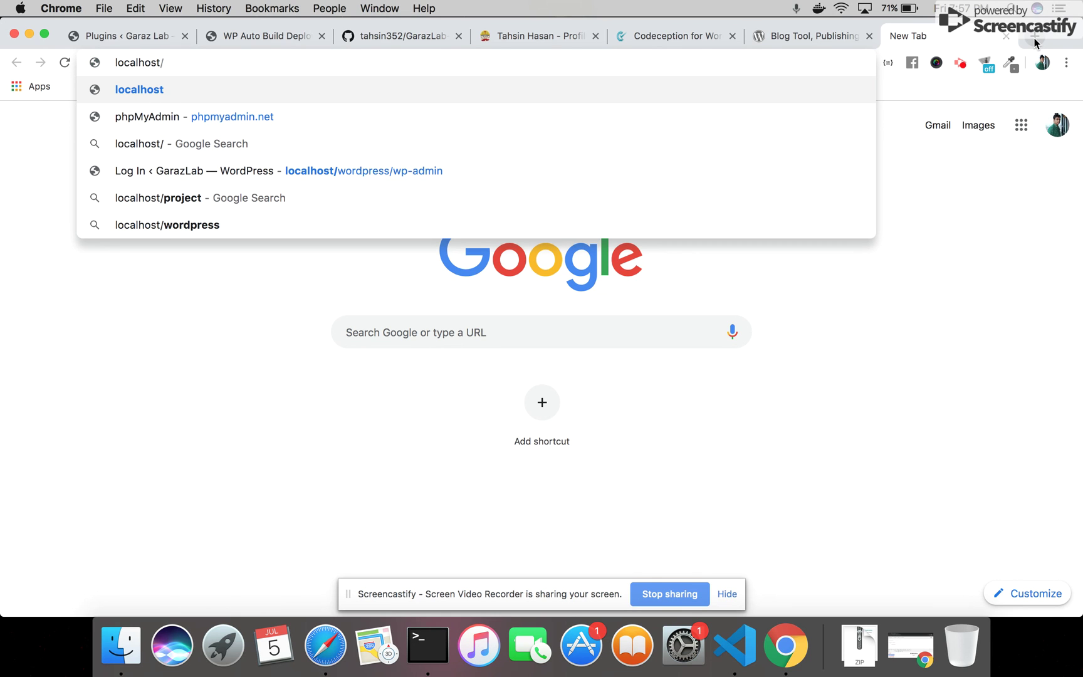
{"action": "type", "text": "wordpres"}
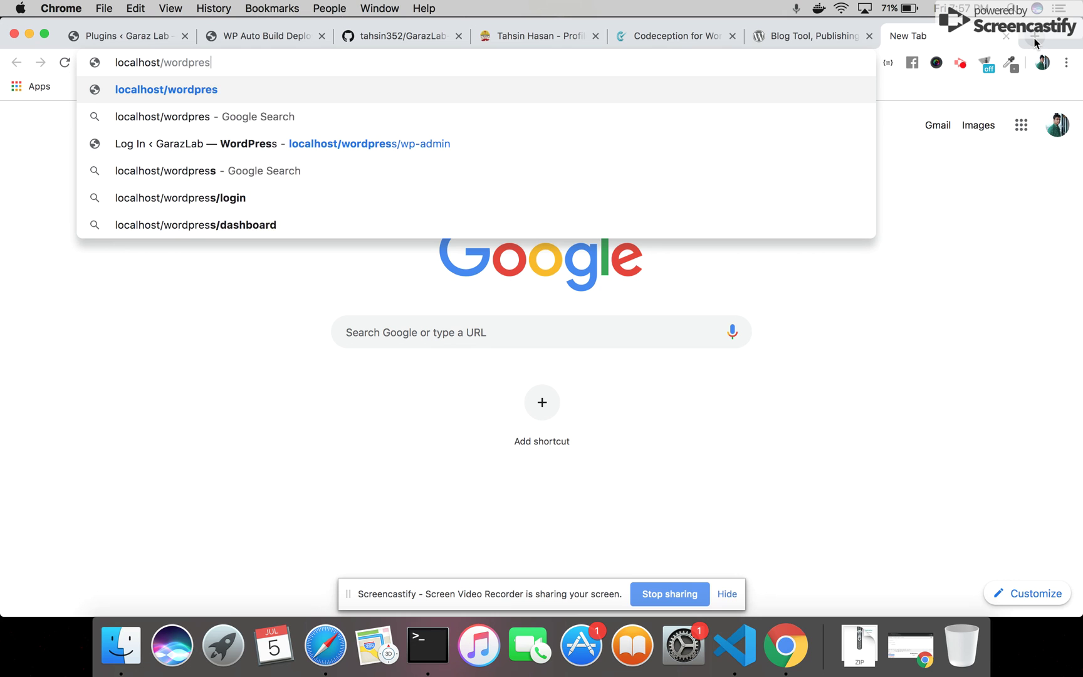
{"action": "type", "text": "s/whp"}
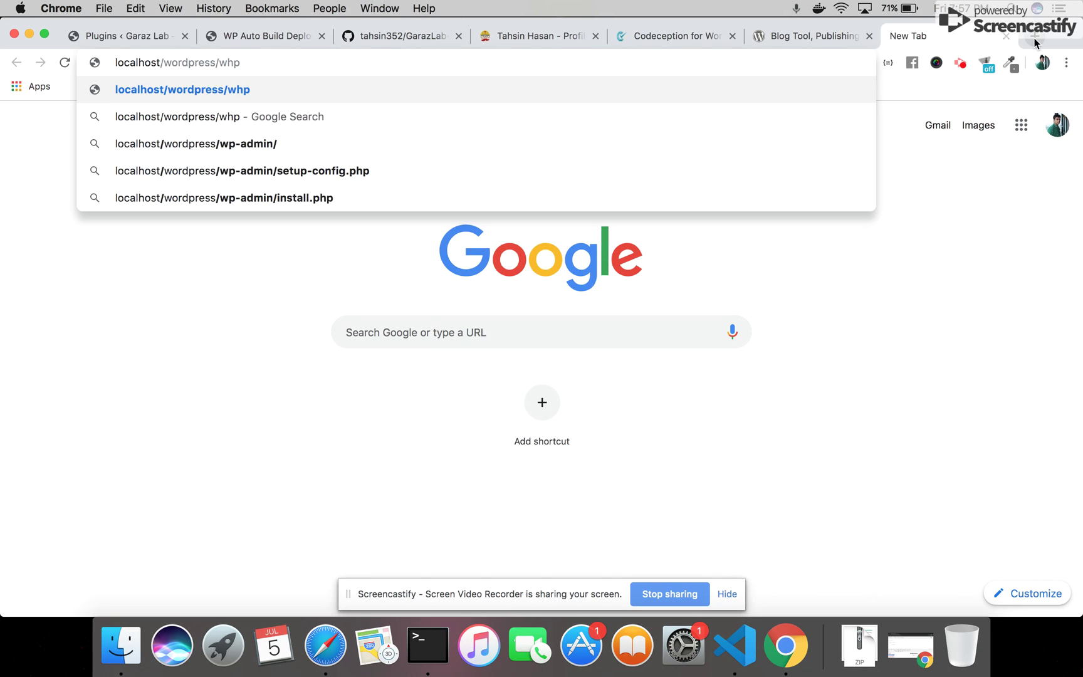
{"action": "key", "text": "BackSpace"}
{"action": "key", "text": "BackSpace"}
{"action": "type", "text": "p-"}
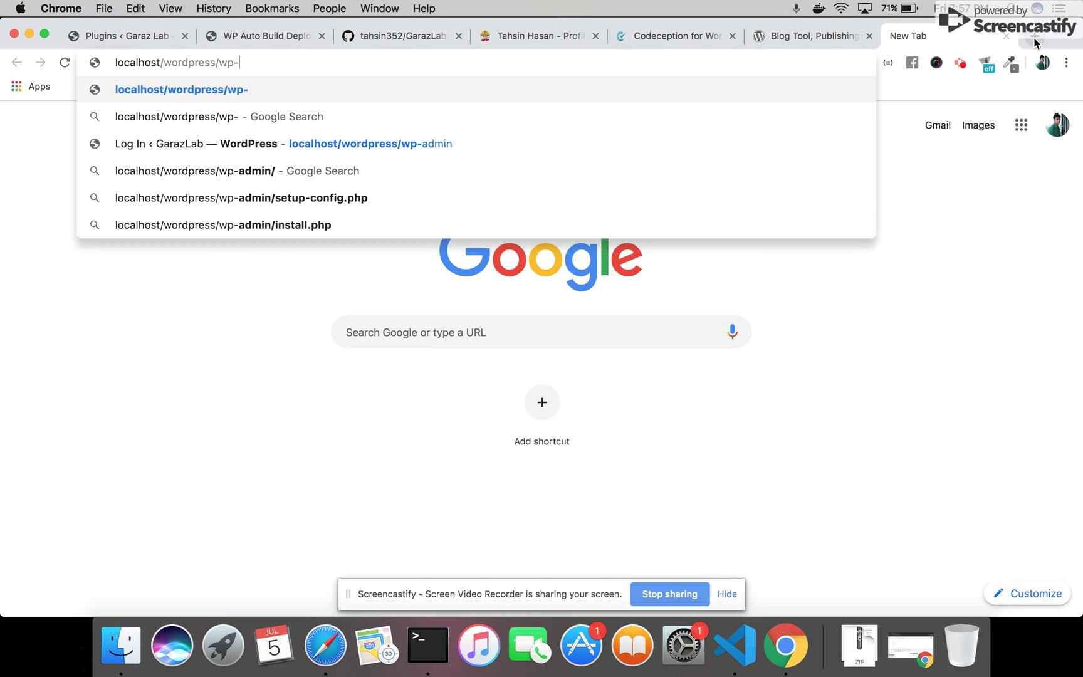
{"action": "type", "text": "admin"}
{"action": "key", "text": "Return"}
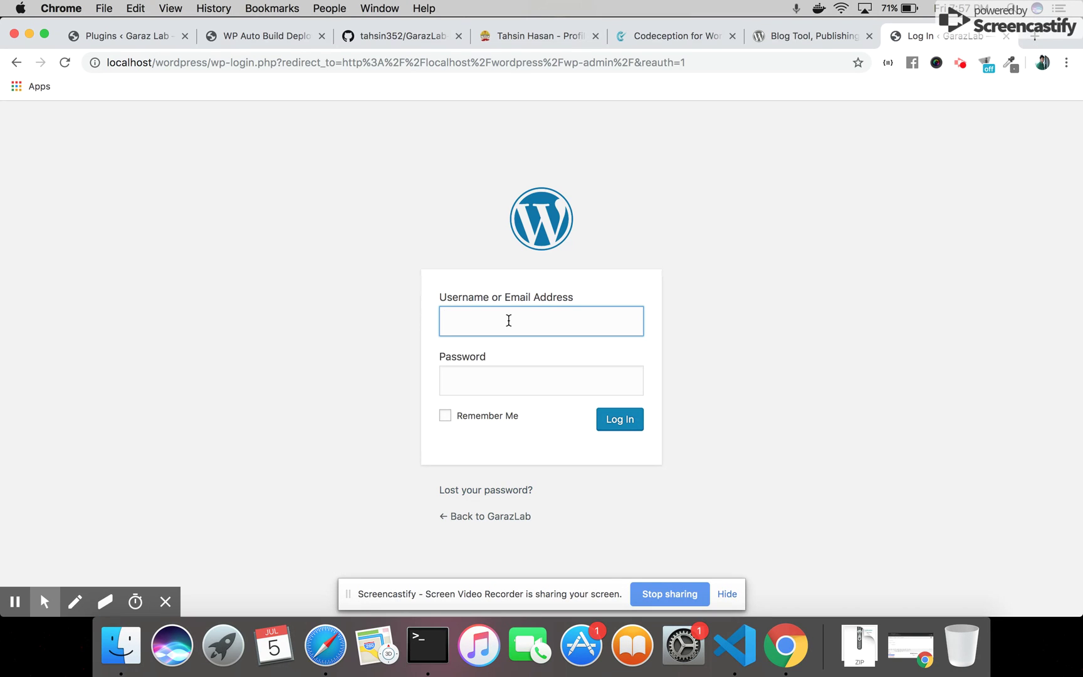
Log in to the local WordPress admin with the administrator username and password
{"action": "type", "text": "admin"}
{"action": "key", "text": "Tab"}
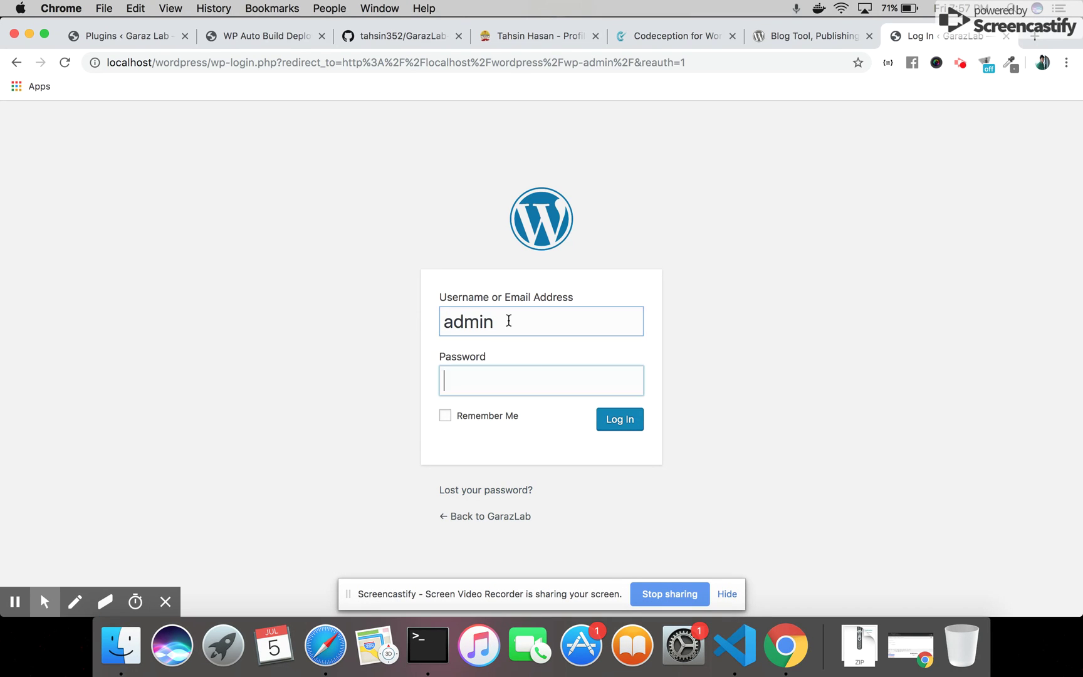
{"action": "type", "text": "123456"}
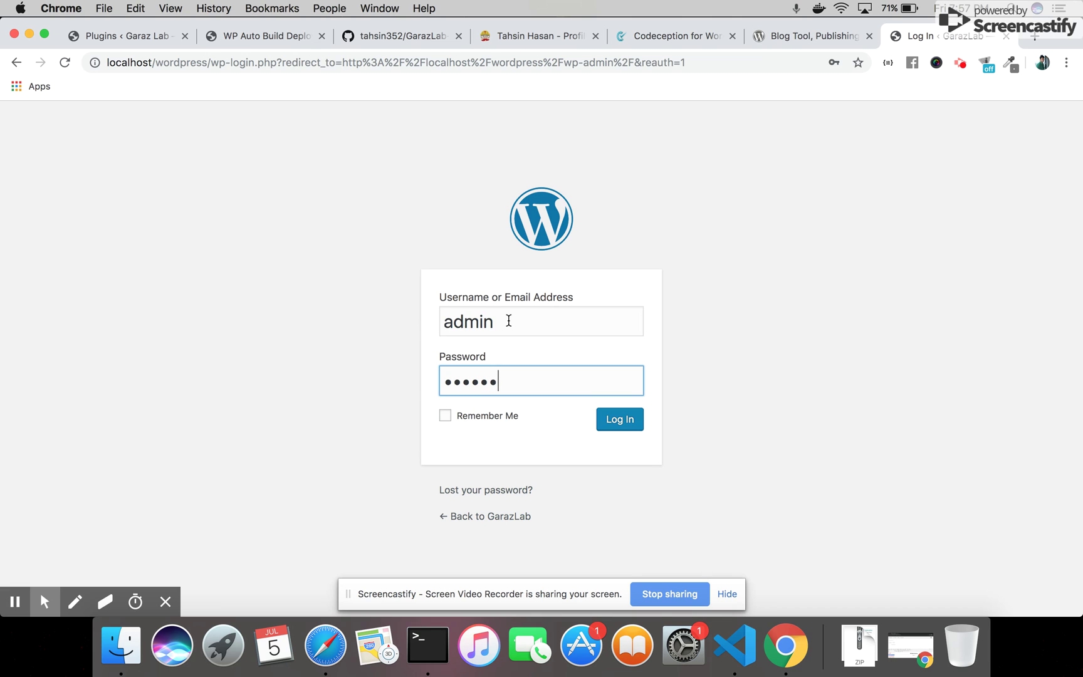
{"action": "key", "text": "Return"}
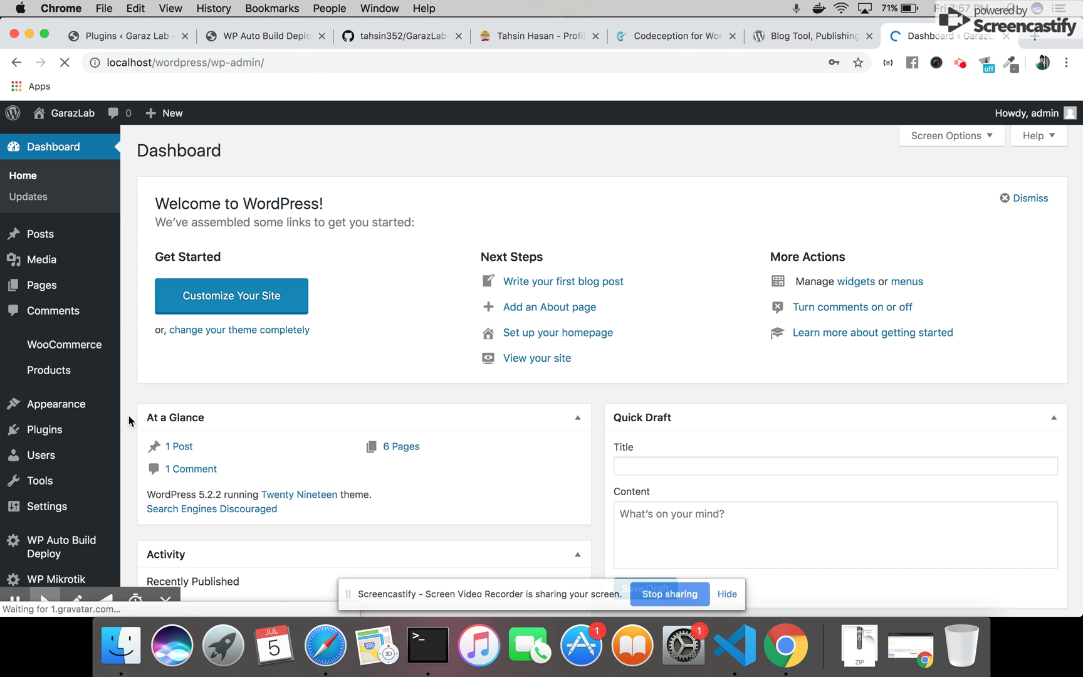
Open the WP Auto Build Deploy Settings page and select the WordPress.org username field
{"action": "scroll", "coordinate": [85, 454], "scroll_direction": "down", "scroll_amount": 5}
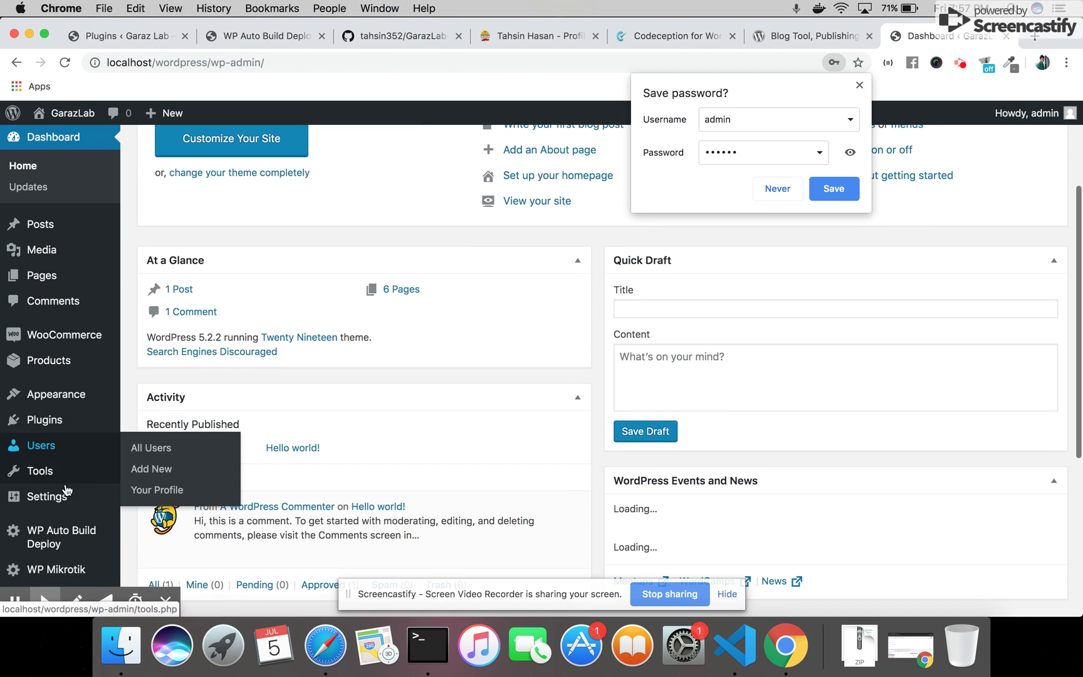
{"action": "left_click", "coordinate": [65, 533]}
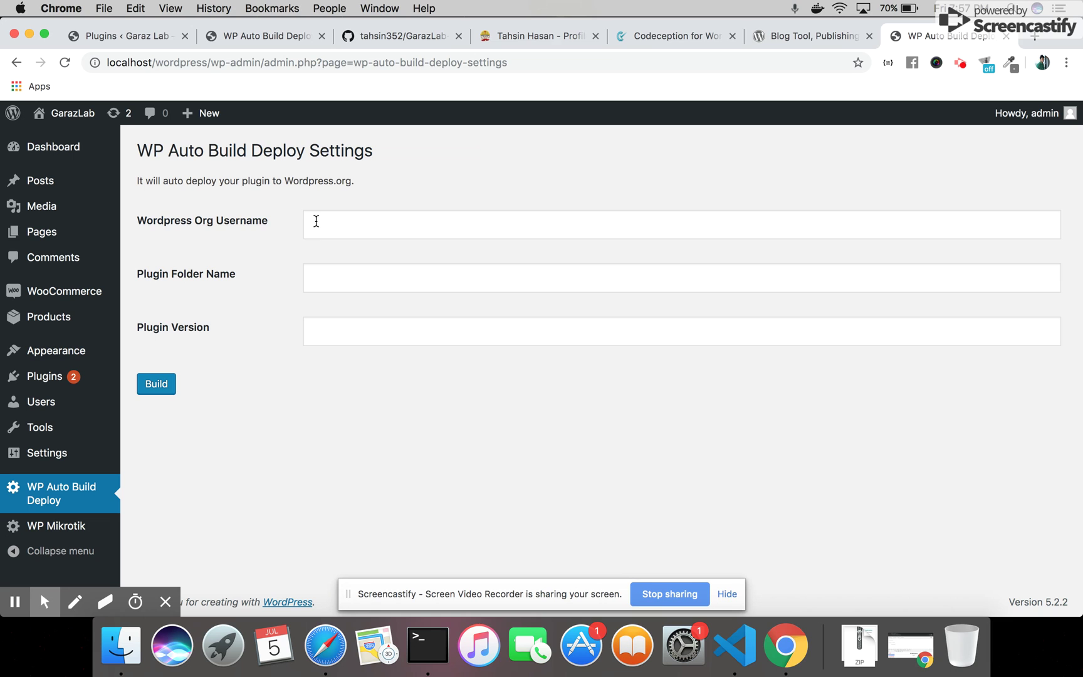
{"action": "left_click", "coordinate": [336, 224]}
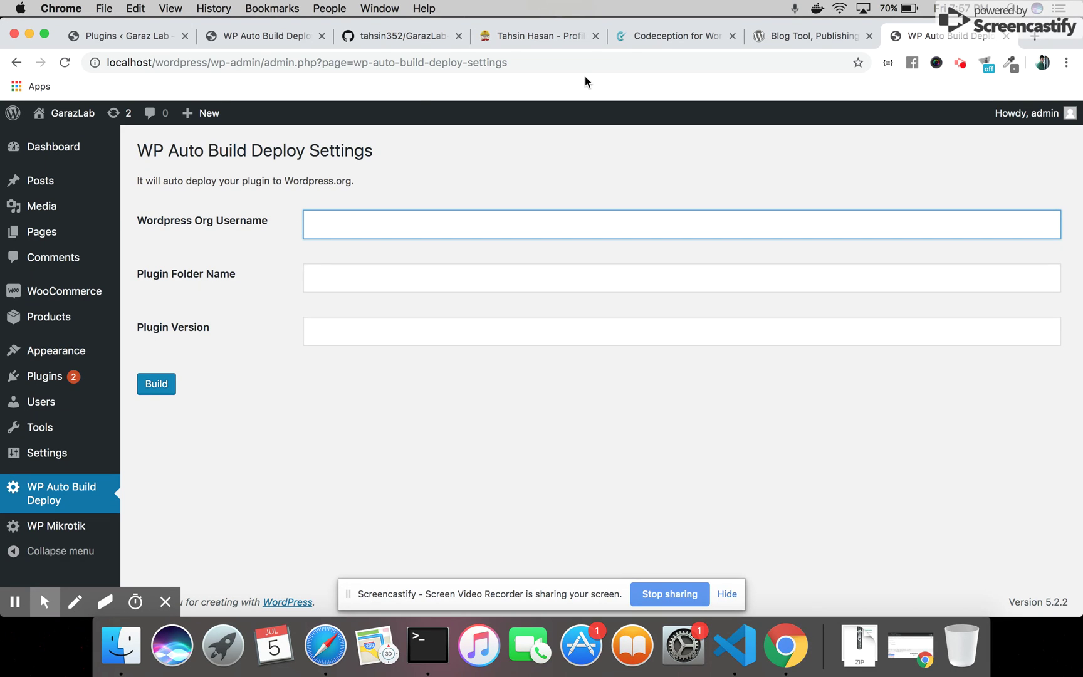
{"action": "left_click", "coordinate": [775, 37]}
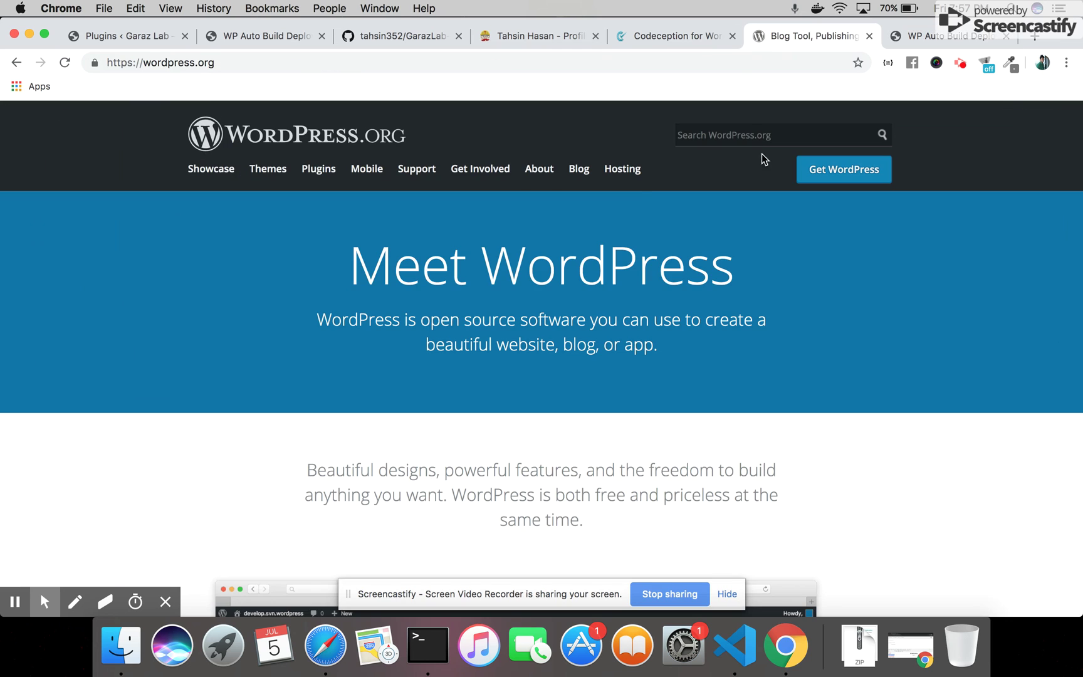
{"action": "left_click", "coordinate": [948, 37]}
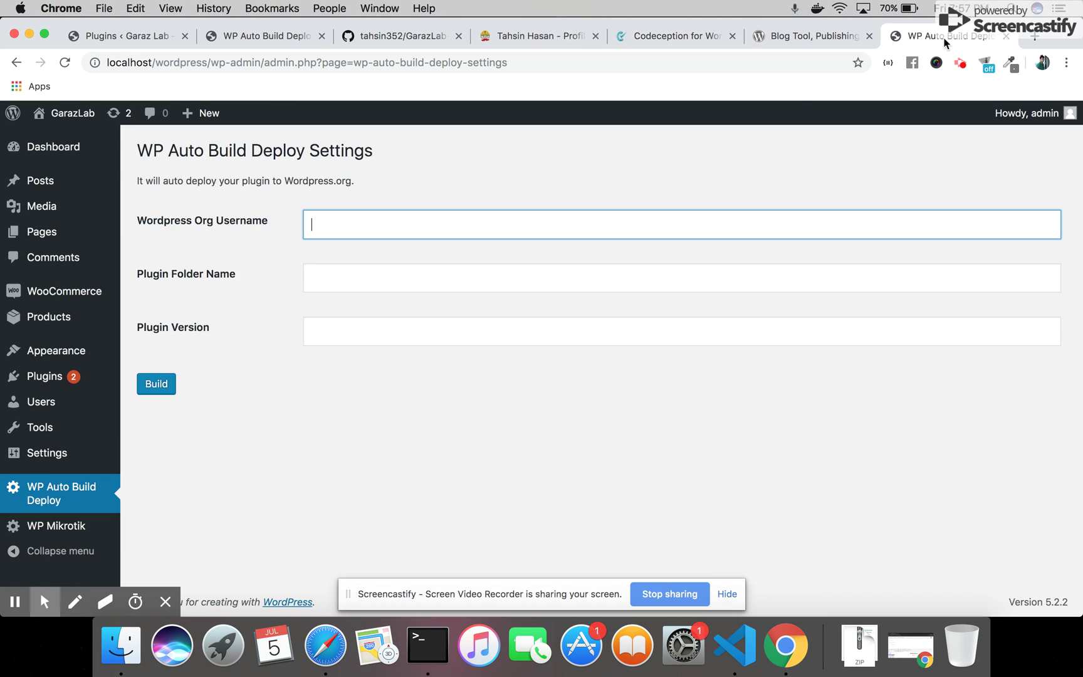
{"action": "left_click", "coordinate": [343, 285]}
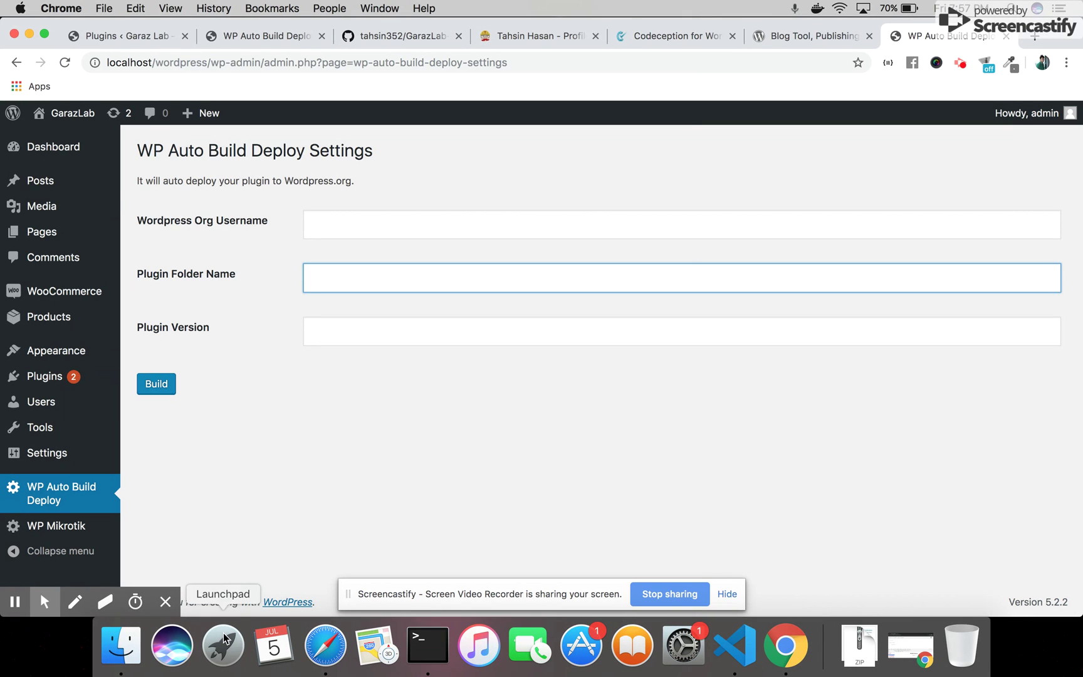
{"action": "left_click", "coordinate": [121, 646]}
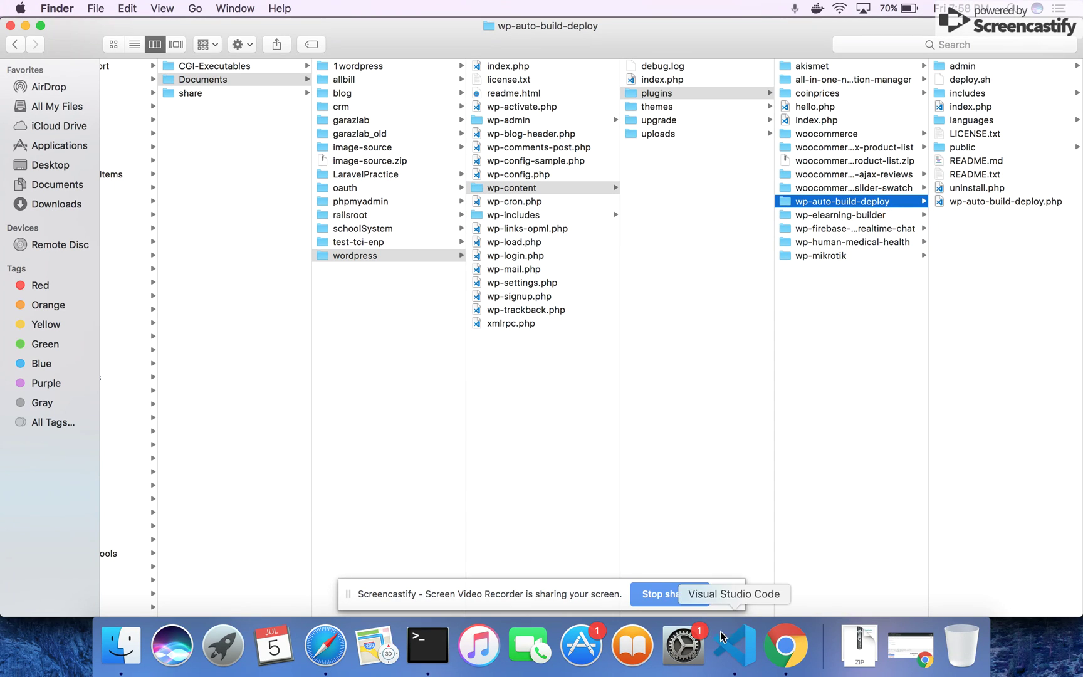
Return from Finder to the WP Auto Build Deploy Settings page in Chrome
{"action": "left_click", "coordinate": [796, 646]}
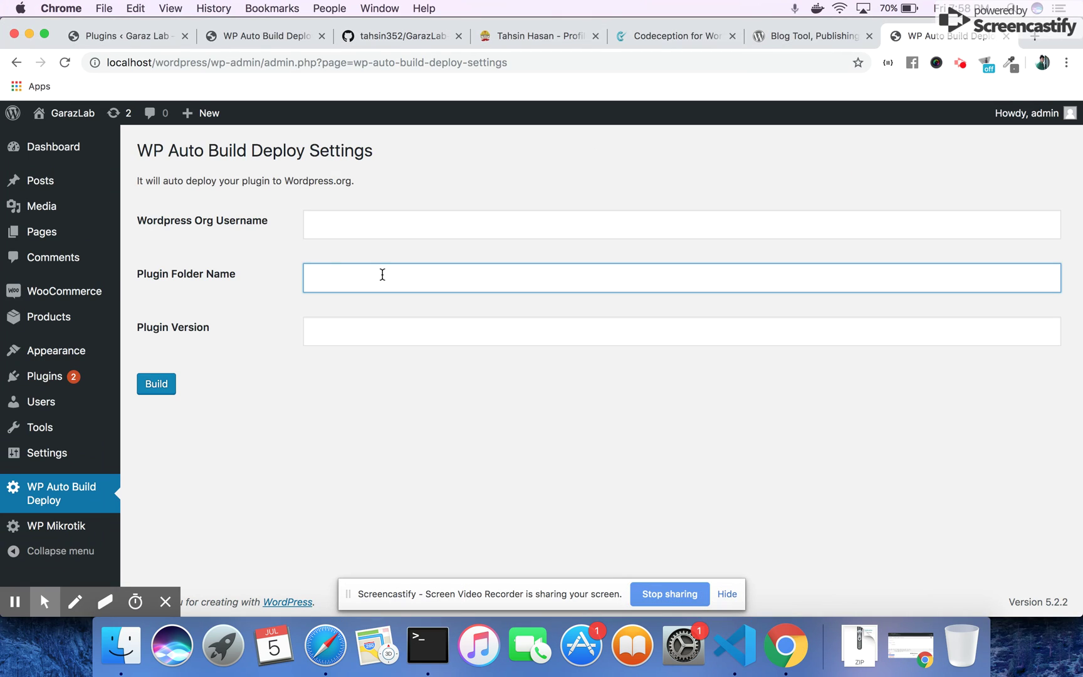
Select the Plugin Version field, then switch to the garazlab.com product page tab
{"action": "left_click", "coordinate": [352, 331]}
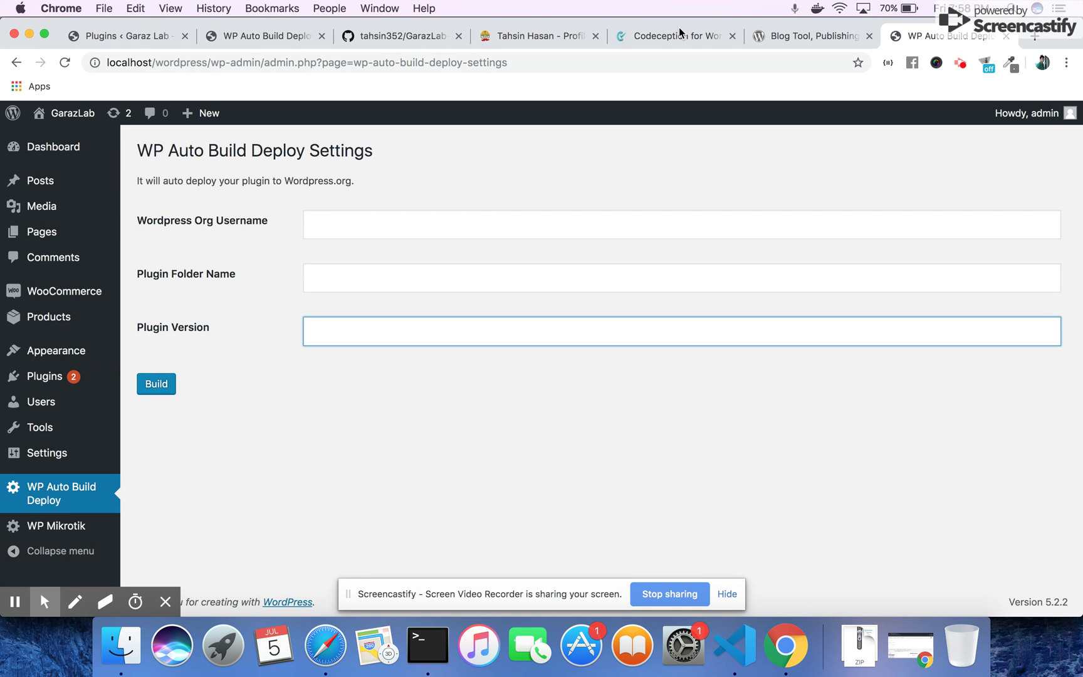
{"action": "left_click", "coordinate": [254, 39]}
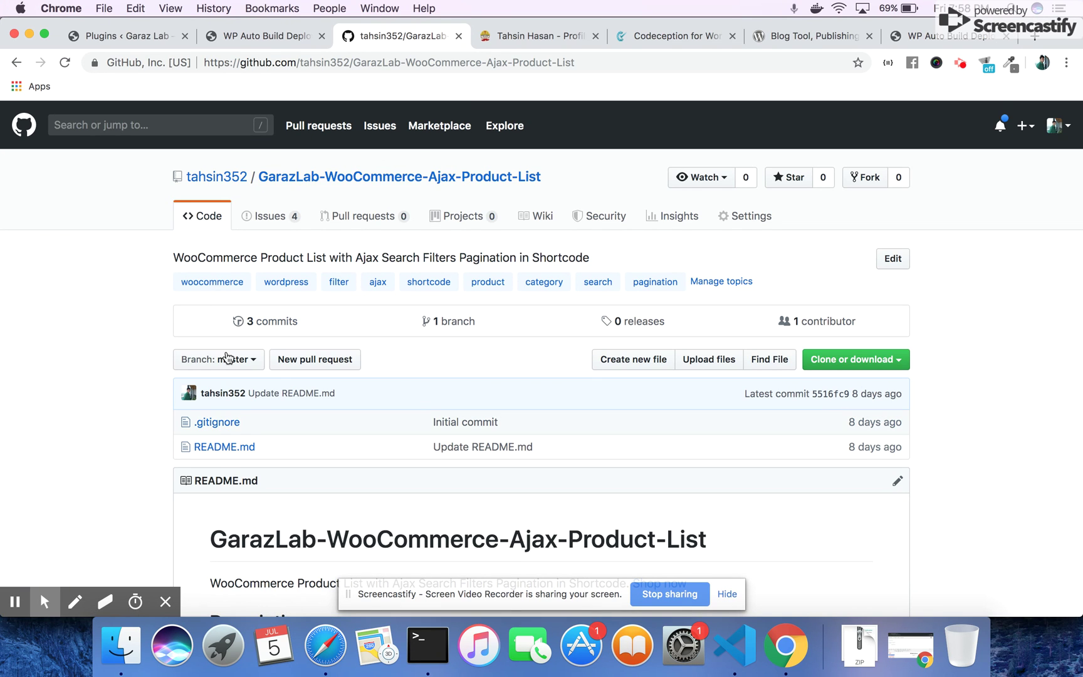
Review the Travis CI repositories page, confirming only GarazLab-WooCommerce-Ajax-Product-List is enabled
{"action": "left_click", "coordinate": [526, 38]}
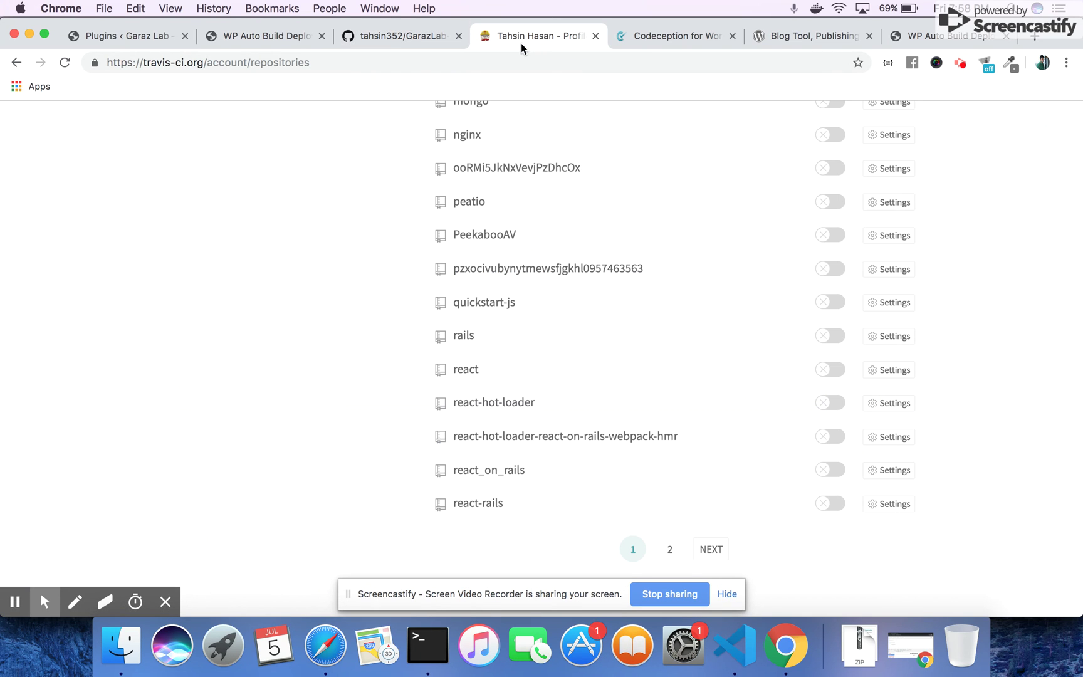
{"action": "scroll", "coordinate": [649, 249], "scroll_direction": "up", "scroll_amount": 15}
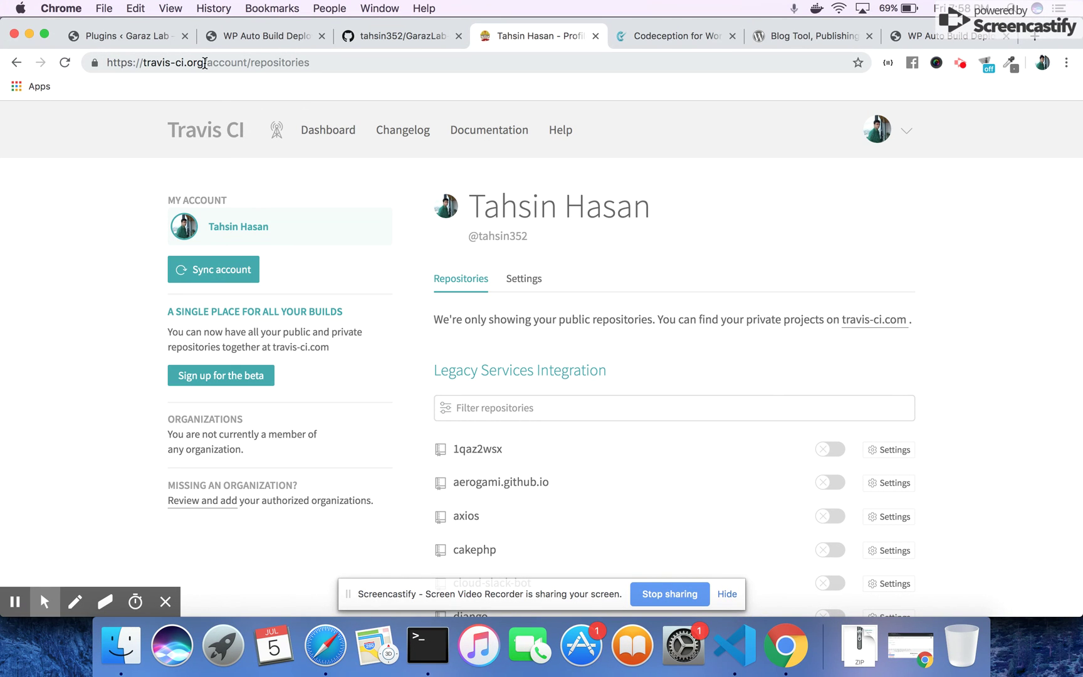
{"action": "left_click_drag", "start_coordinate": [204, 64], "coordinate": [145, 63]}
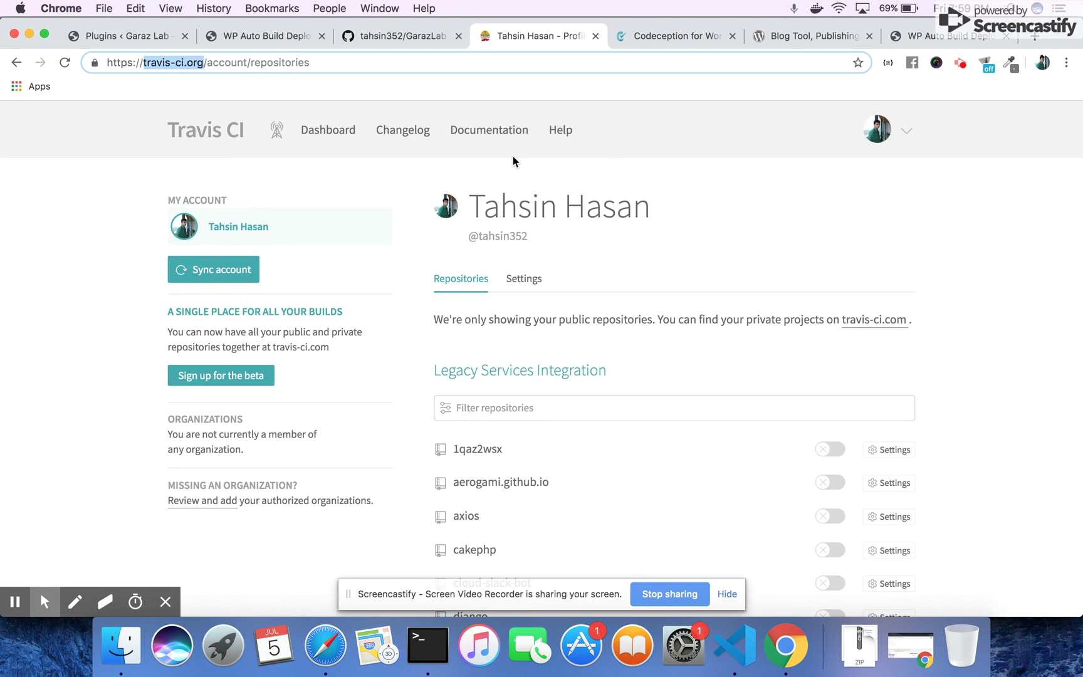
{"action": "mouse_move", "coordinate": [905, 144]}
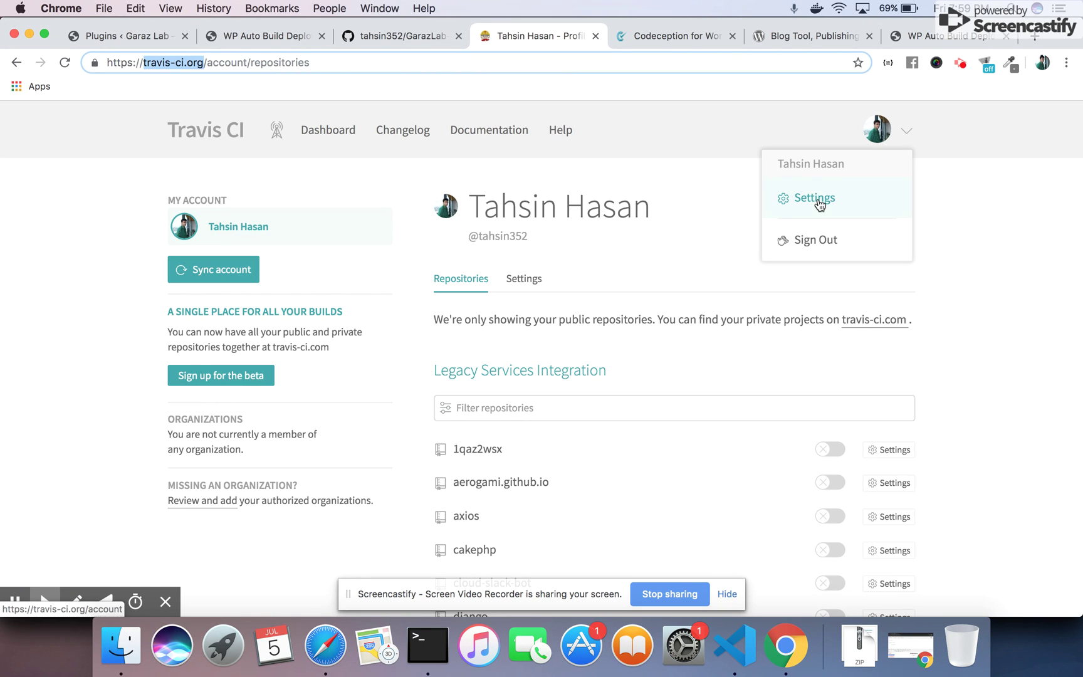
{"action": "scroll", "coordinate": [916, 367], "scroll_direction": "down", "scroll_amount": 10}
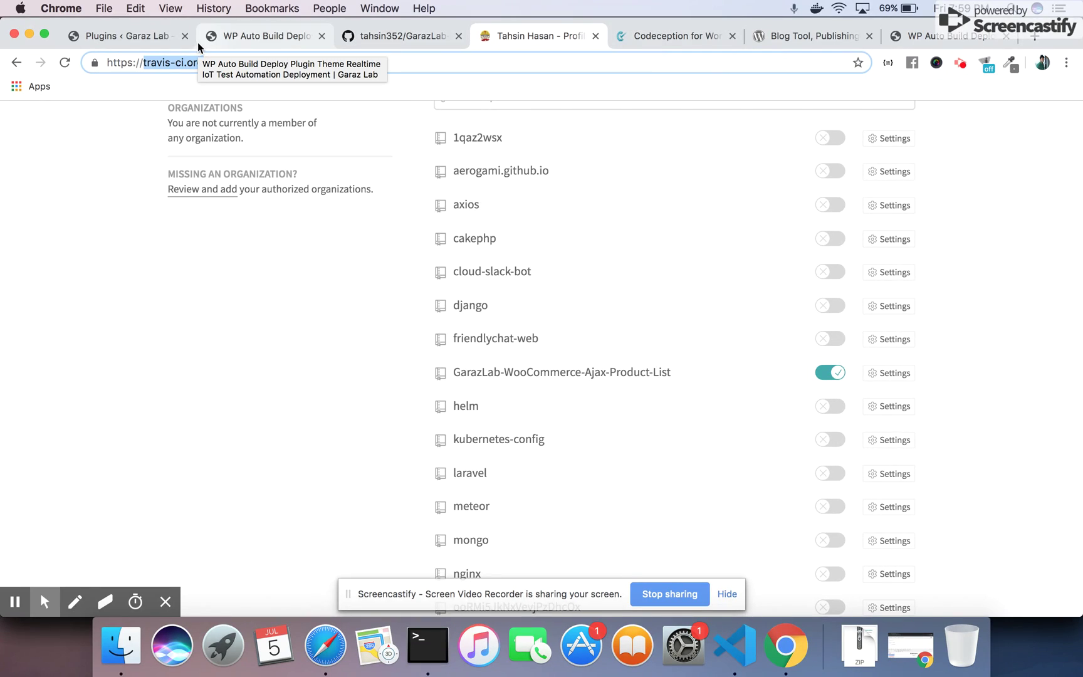
Return to the WP Auto Build Deploy product page and read its $60.00 price and description
{"action": "left_click", "coordinate": [251, 37]}
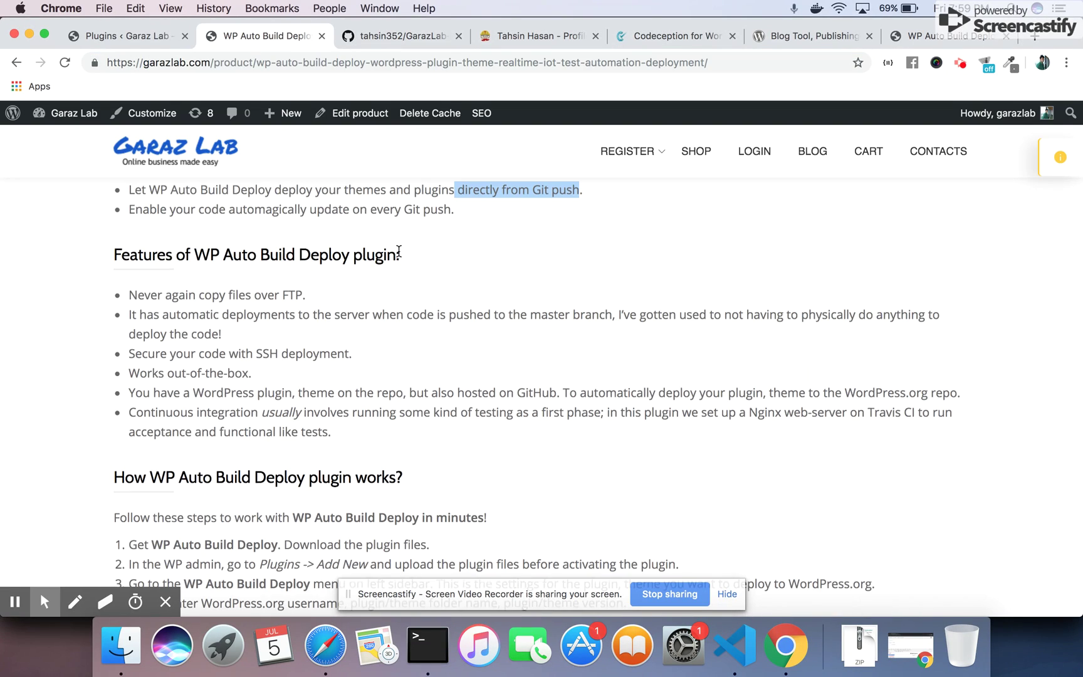
{"action": "scroll", "coordinate": [399, 253], "scroll_direction": "up", "scroll_amount": 20}
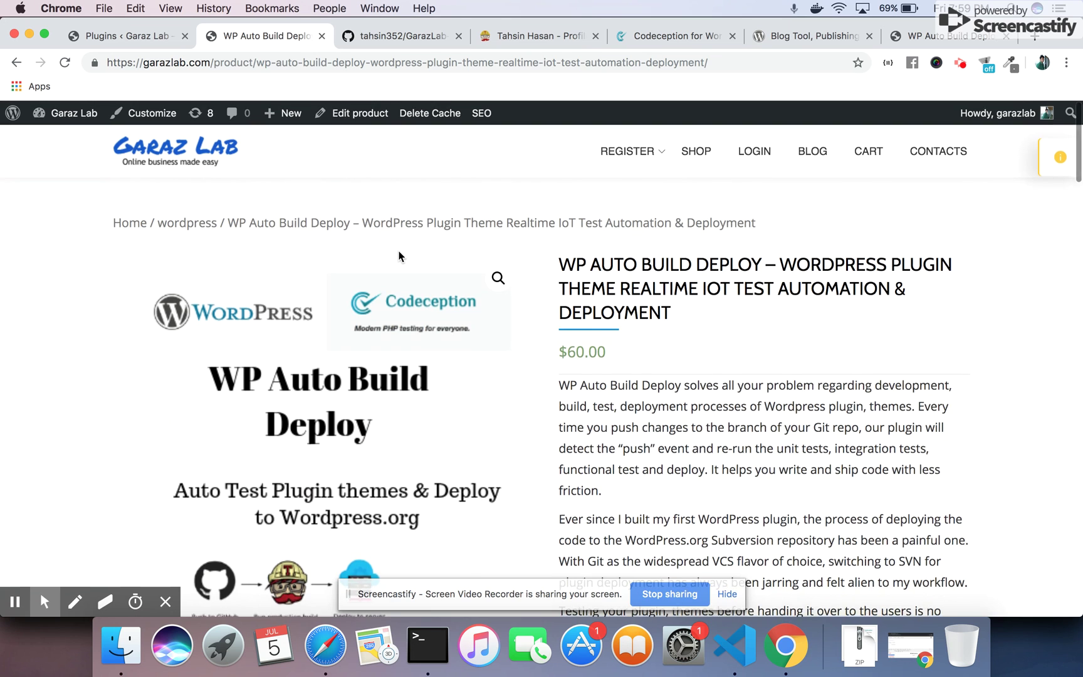
{"action": "scroll", "coordinate": [399, 255], "scroll_direction": "down", "scroll_amount": 2}
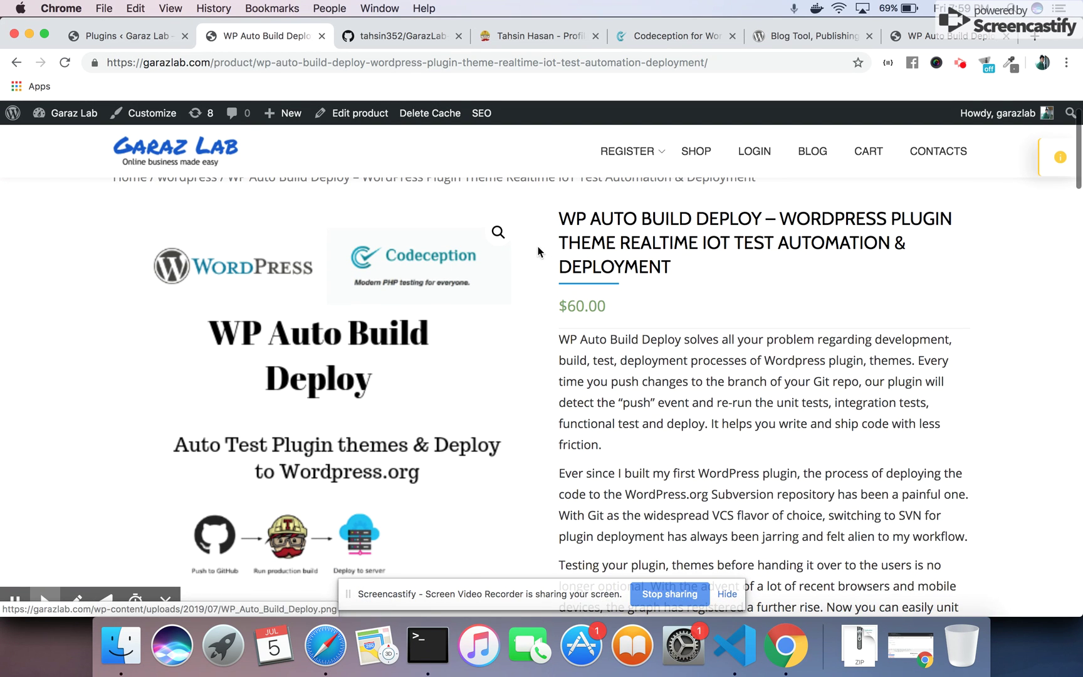
{"action": "scroll", "coordinate": [592, 350], "scroll_direction": "down", "scroll_amount": 5}
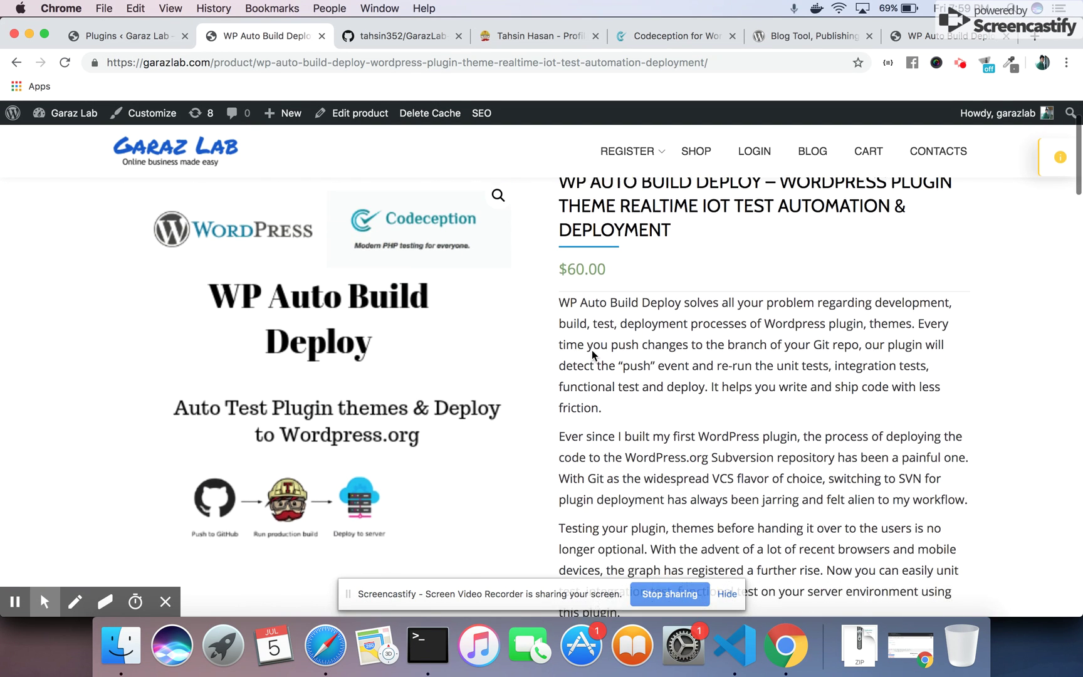